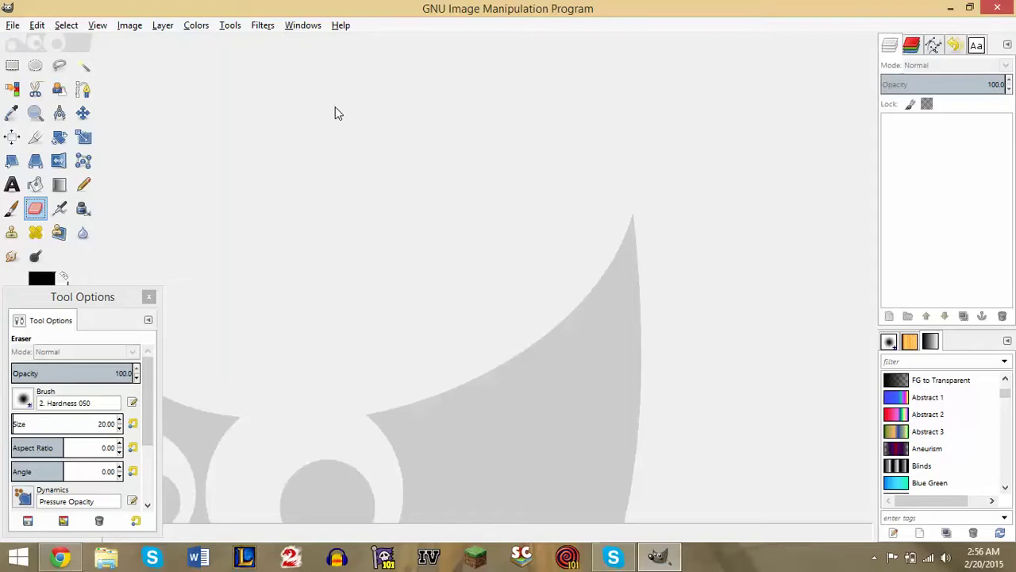
# - Look over the Production apps on the Start screen, including Adobe Photoshop CC and GIMP 2, and return to the desktop
pyautogui.click(17, 557)
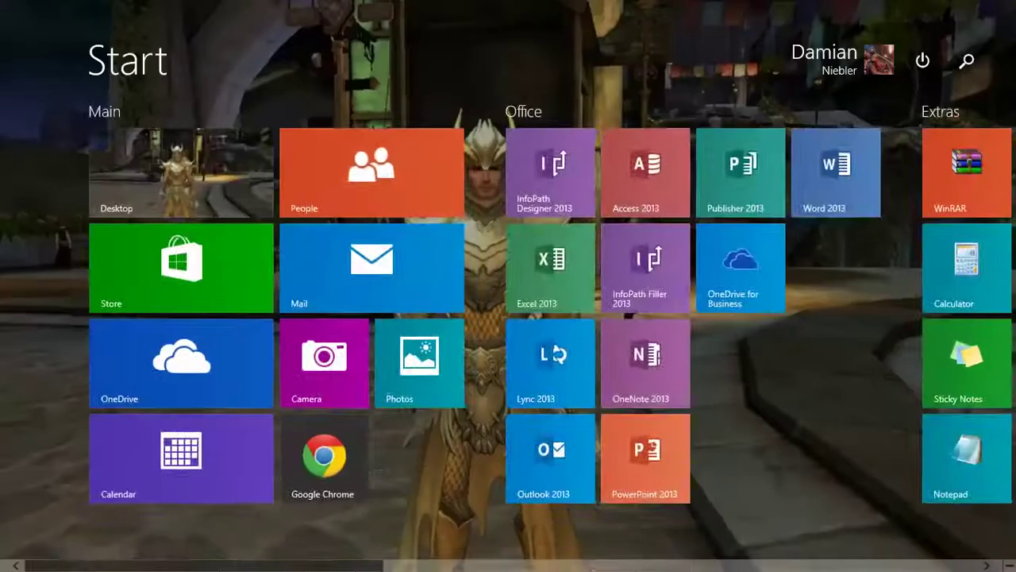
pyautogui.scroll(-5, 635, 201)
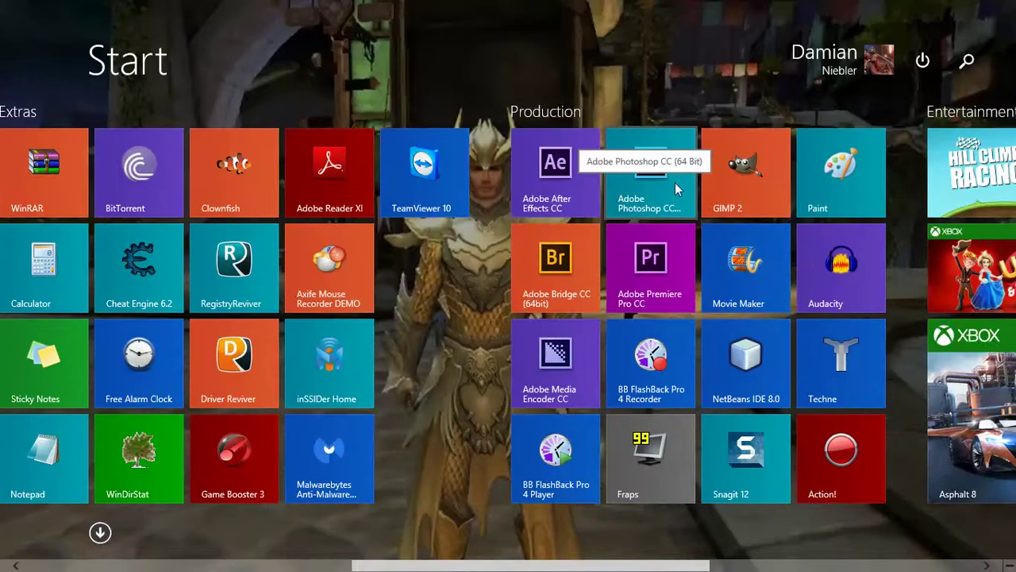
pyautogui.click(676, 188)
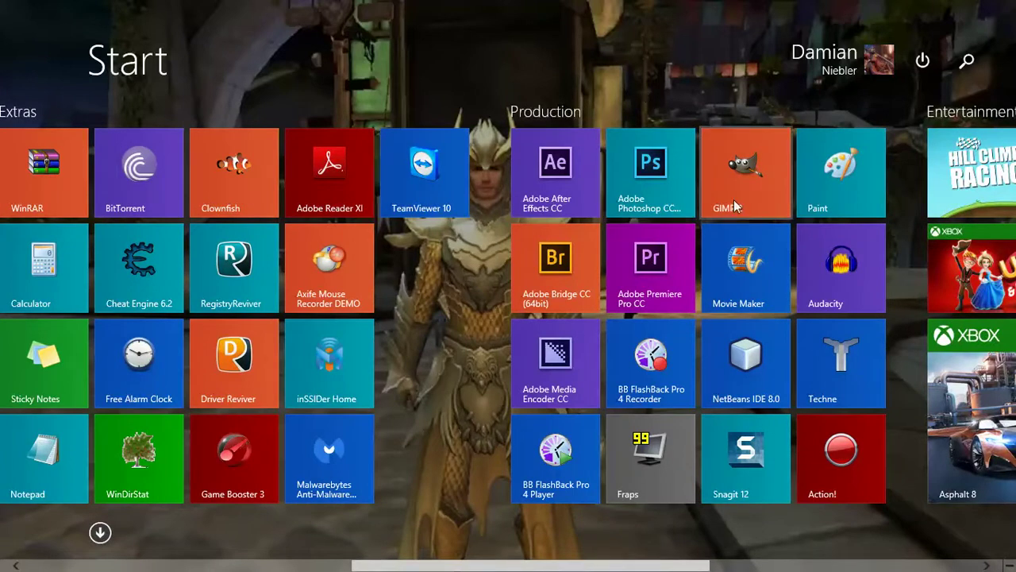
pyautogui.scroll(6, 508, 318)
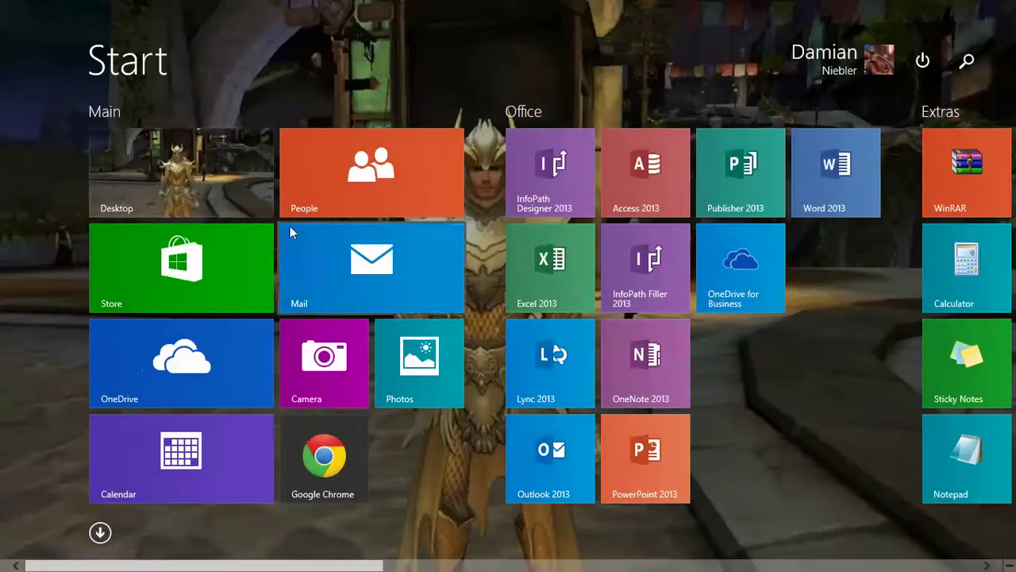
pyautogui.click(199, 187)
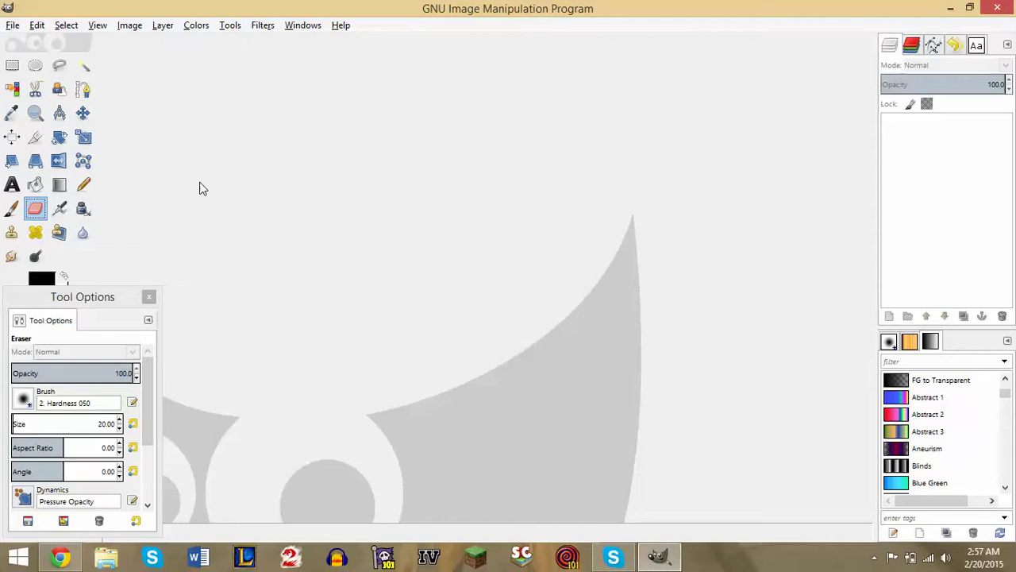
# - Switch to Chrome and look through the "textured texts" image results for examples of textured lettering
pyautogui.click(59, 557)
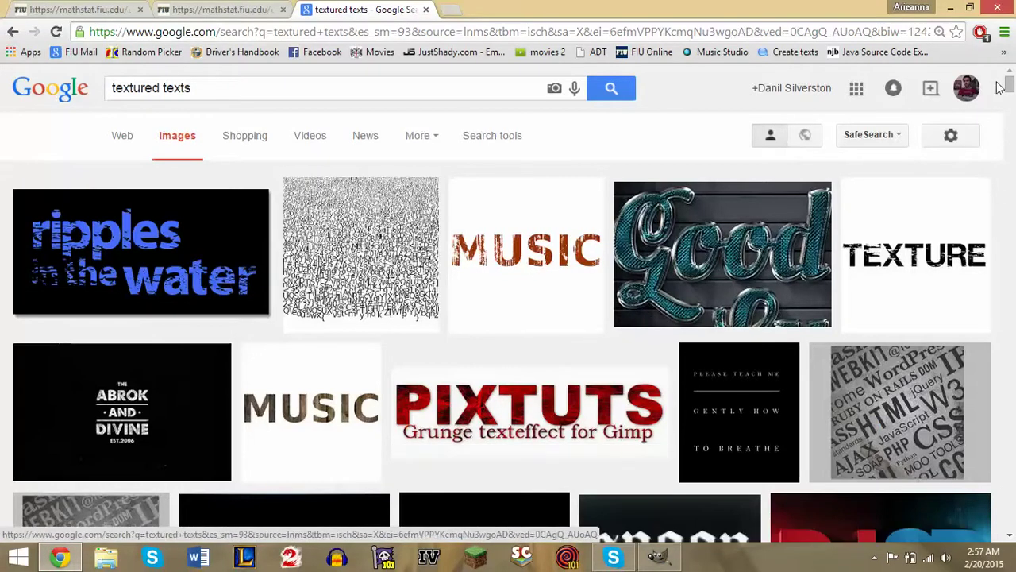
pyautogui.moveTo(1009, 85); pyautogui.dragTo(1009, 91)
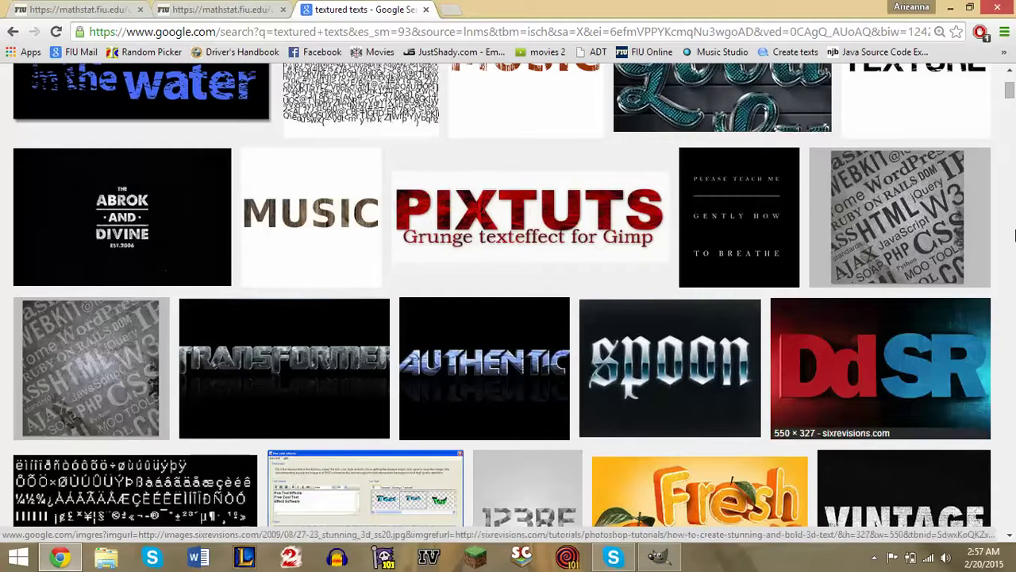
pyautogui.moveTo(1010, 93)
pyautogui.mouseDown()
pyautogui.moveTo(1010, 133)
pyautogui.moveTo(1009, 94)
pyautogui.mouseUp()
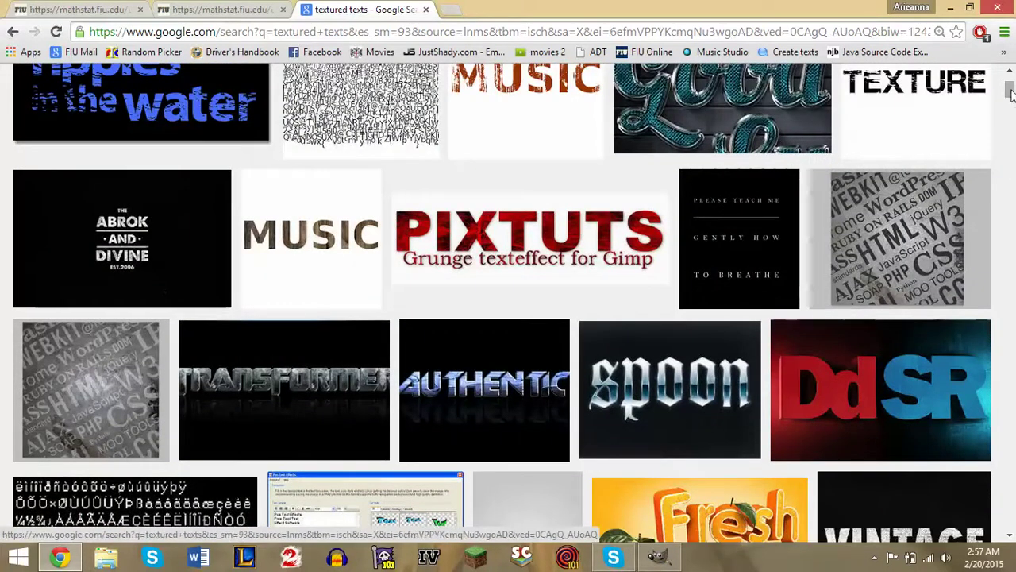
pyautogui.moveTo(1010, 90); pyautogui.dragTo(1011, 78)
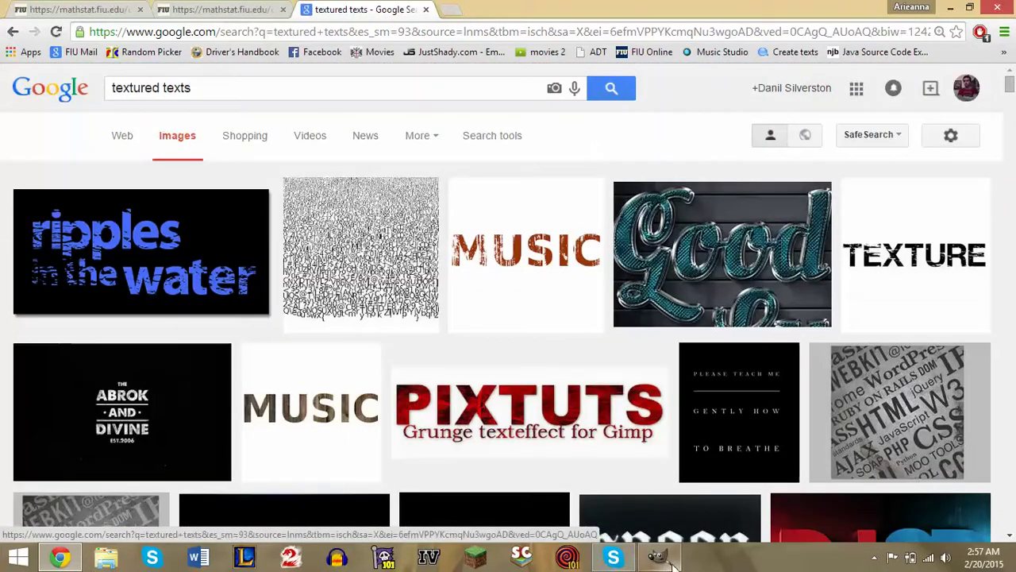
pyautogui.moveTo(671, 565)
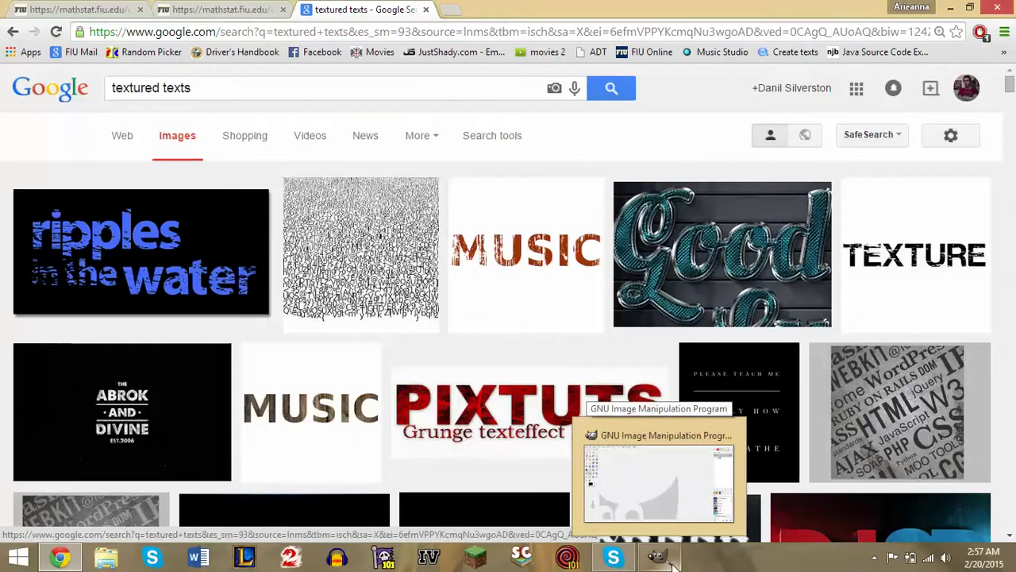
# - Search Google Images for "shiny texture"
pyautogui.moveTo(240, 89); pyautogui.dragTo(77, 93)
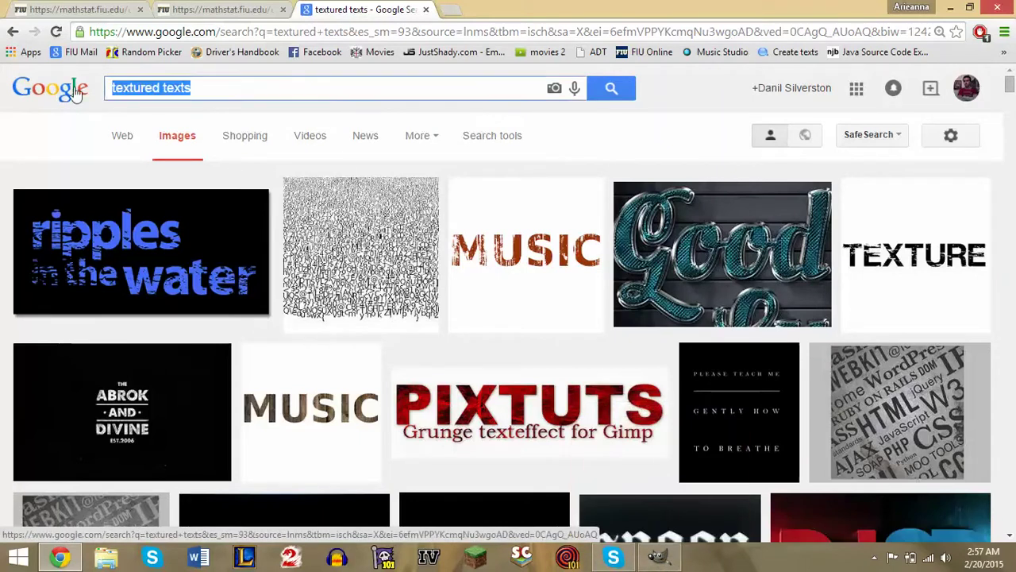
pyautogui.write('shiny text')
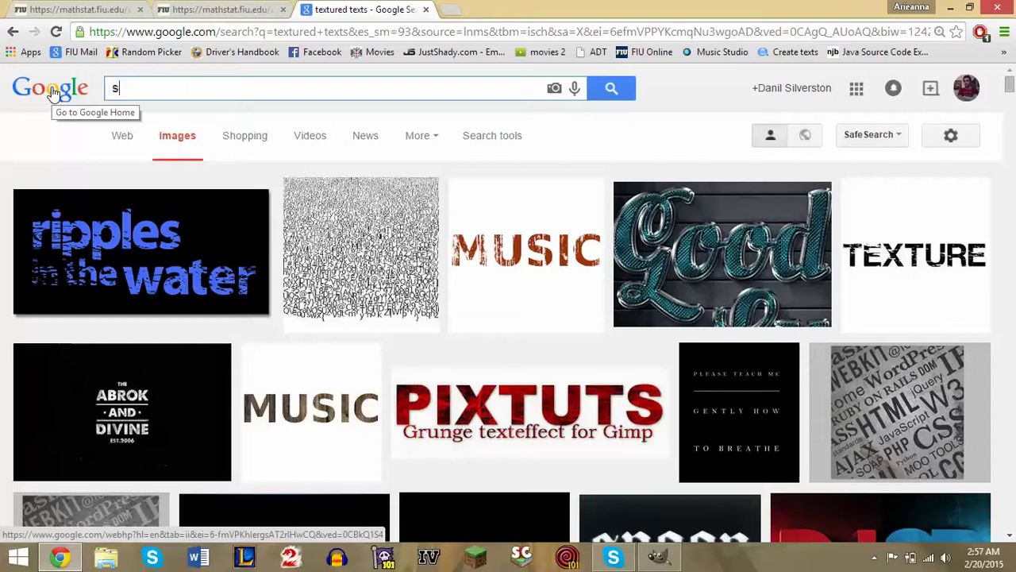
pyautogui.write('ure')
pyautogui.press('Return')
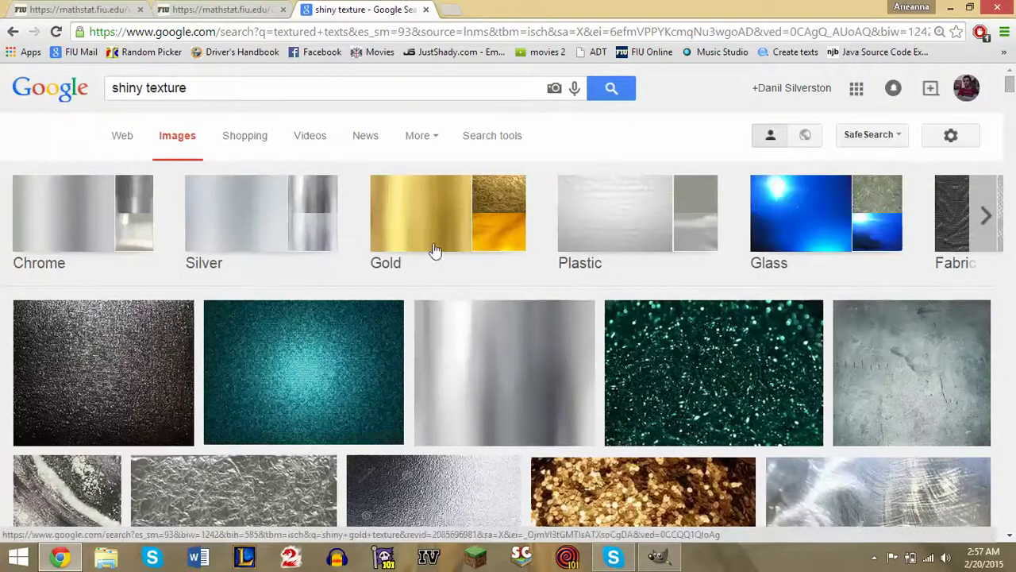
# - Search Google Images for "metalic texture"
pyautogui.moveTo(214, 86); pyautogui.dragTo(99, 86)
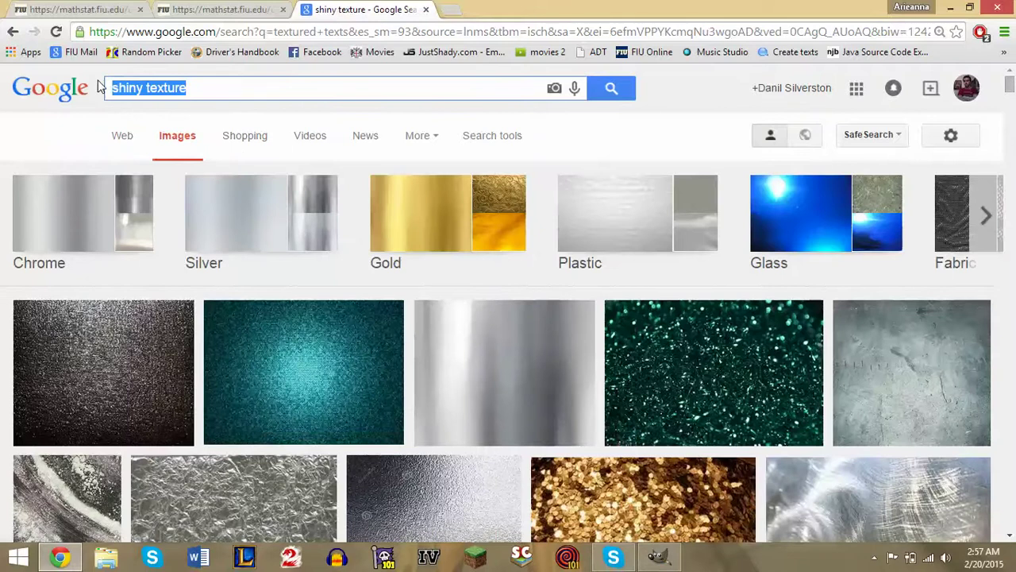
pyautogui.write('metalic texture')
pyautogui.press('Return')
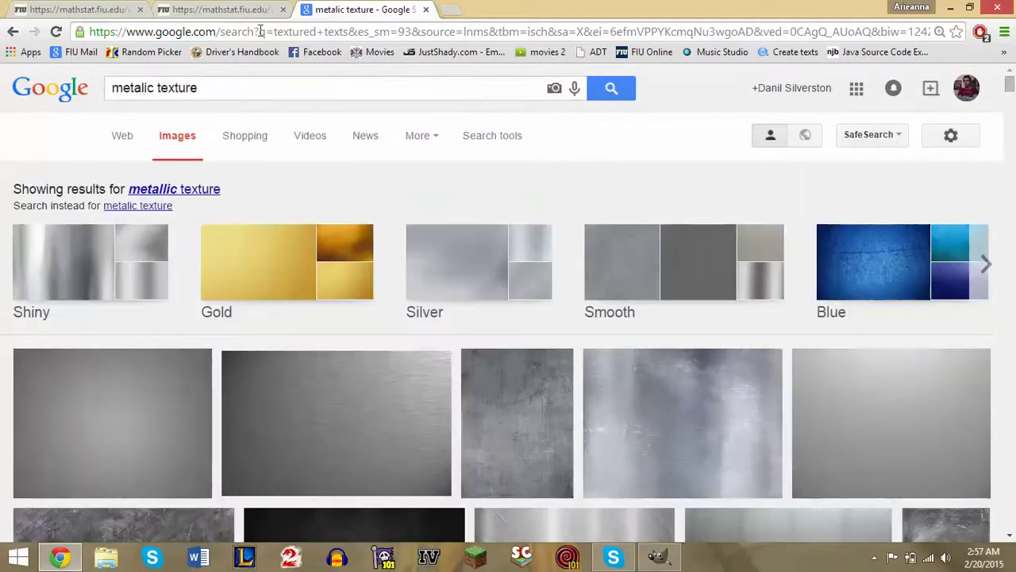
# - Replace the image search query with "texture text" and run the search
pyautogui.click(264, 90)
pyautogui.write('tet')
pyautogui.press('BackSpace')
pyautogui.press('BackSpace')
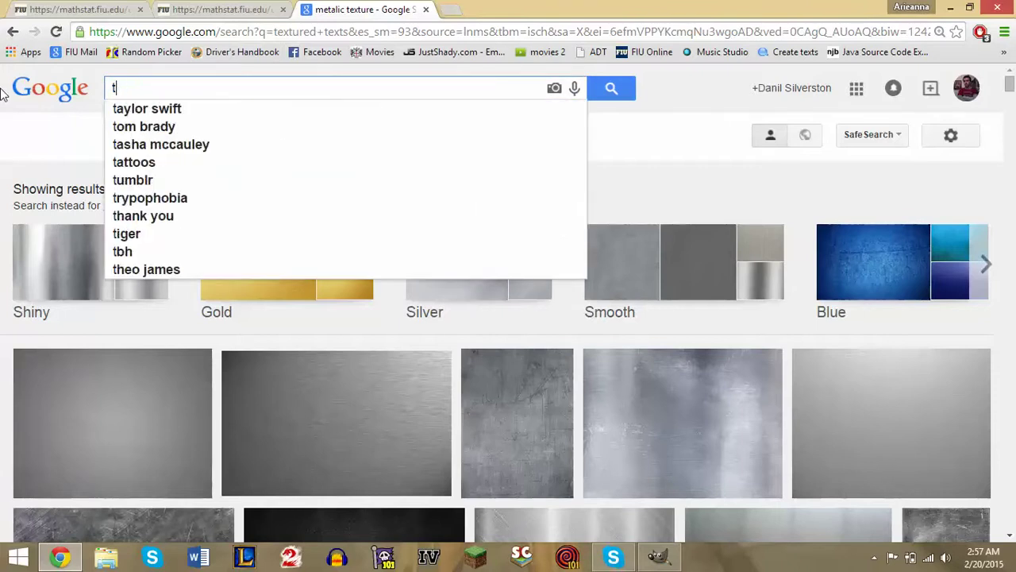
pyautogui.write('exture text')
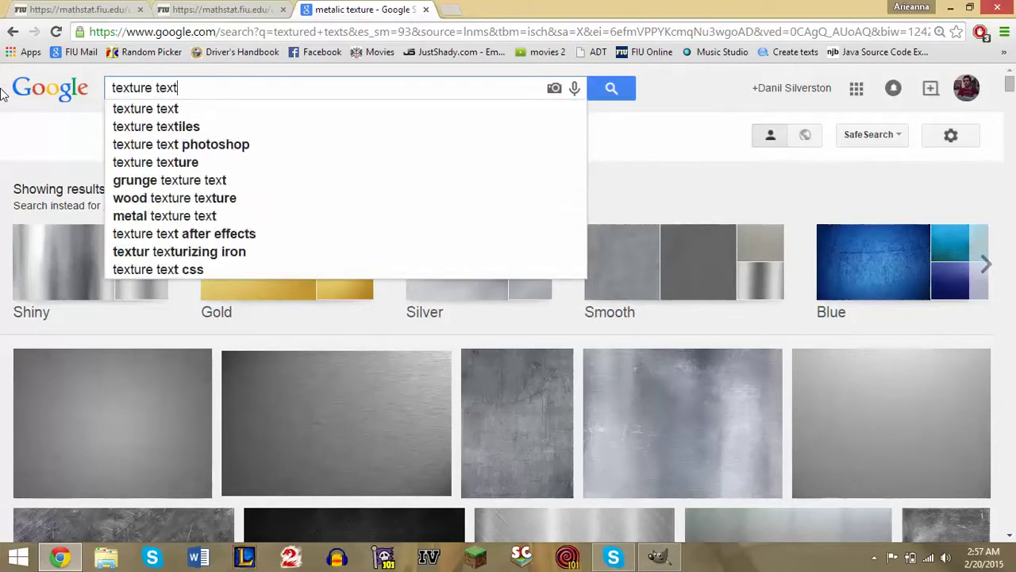
pyautogui.press('Return')
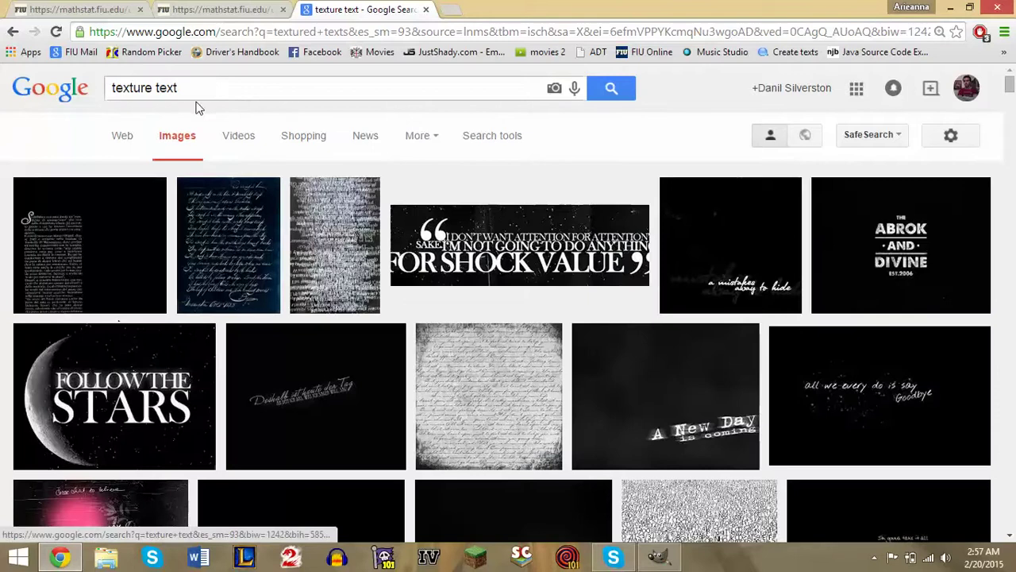
# - Shorten the image search query to "texture s" and examine the resulting texture images
pyautogui.moveTo(215, 88); pyautogui.dragTo(165, 93)
pyautogui.press('BackSpace')
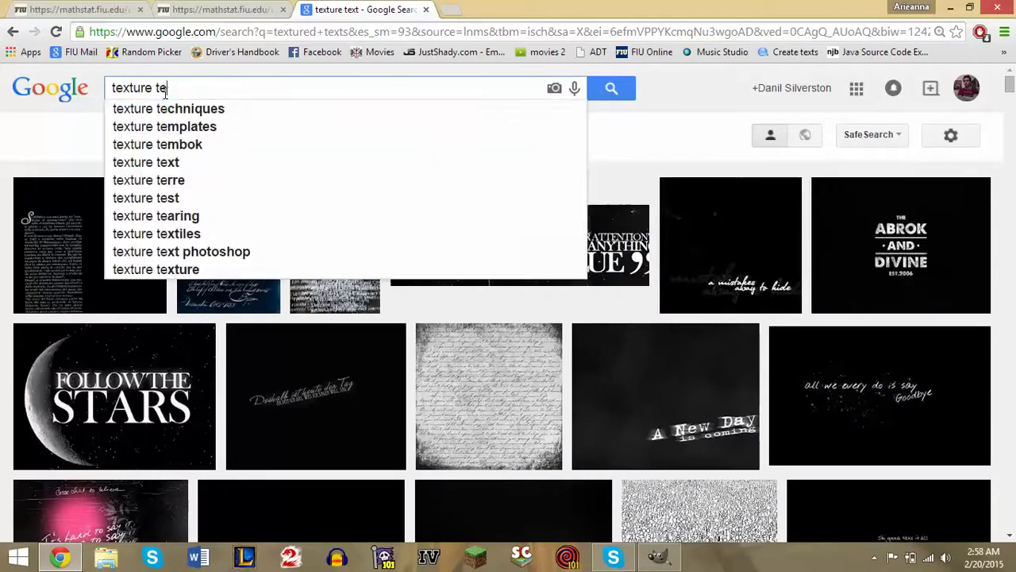
pyautogui.press('BackSpace')
pyautogui.press('BackSpace')
pyautogui.write('s')
pyautogui.press('Return')
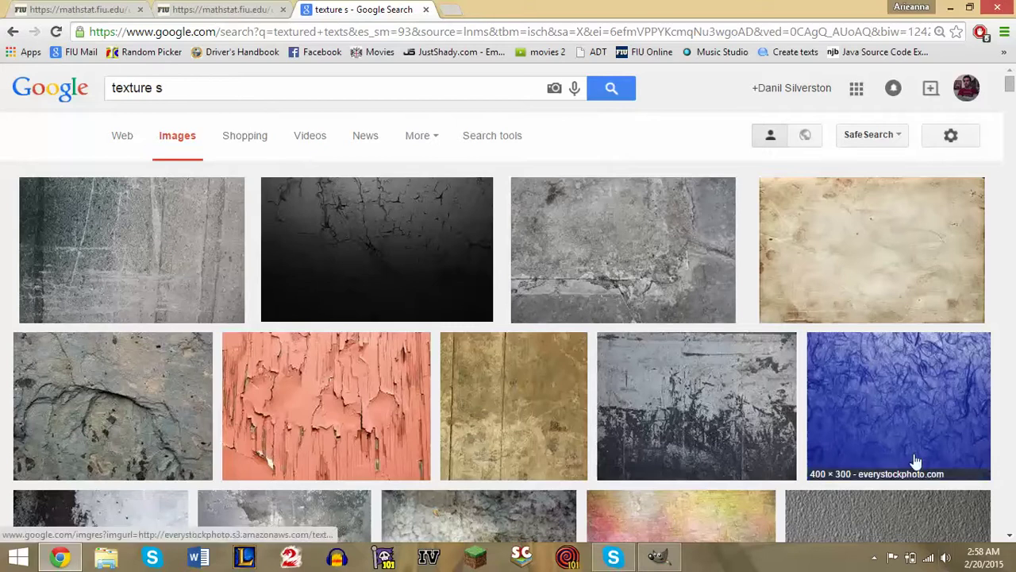
# - Switch to GIMP and create a new 640 × 400 px image
pyautogui.click(673, 566)
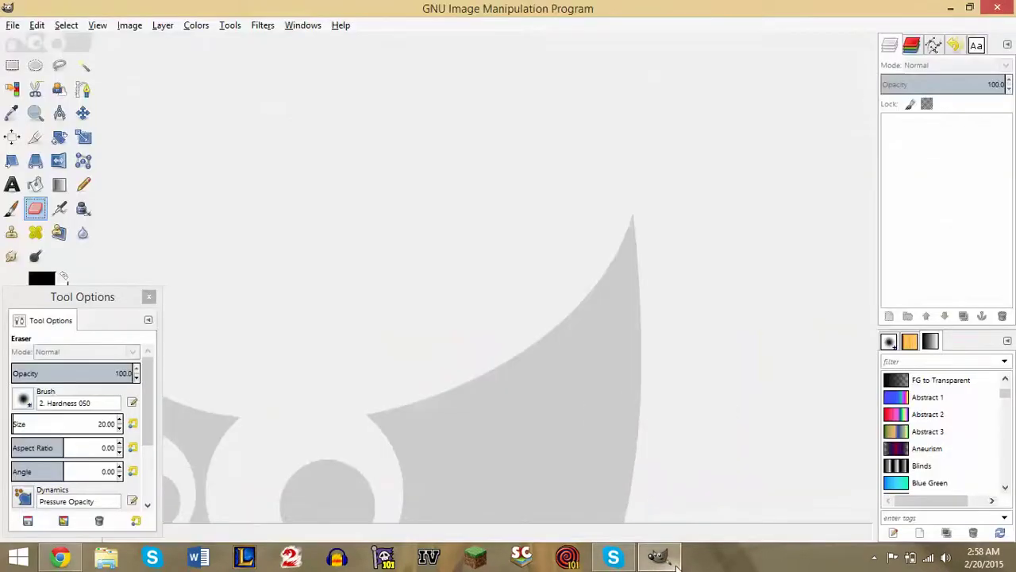
pyautogui.click(13, 27)
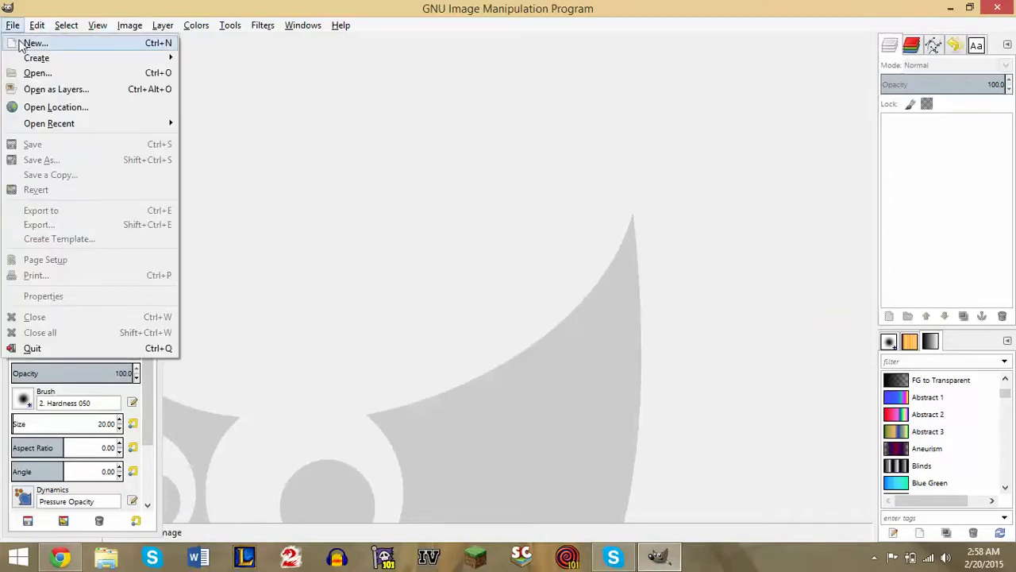
pyautogui.click(32, 43)
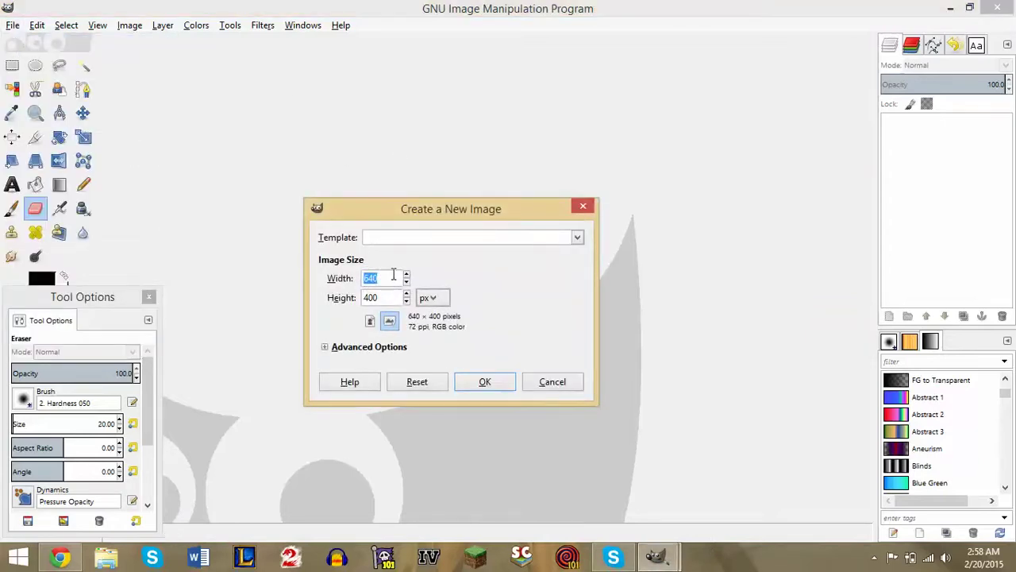
pyautogui.click(483, 382)
pyautogui.click(90, 304)
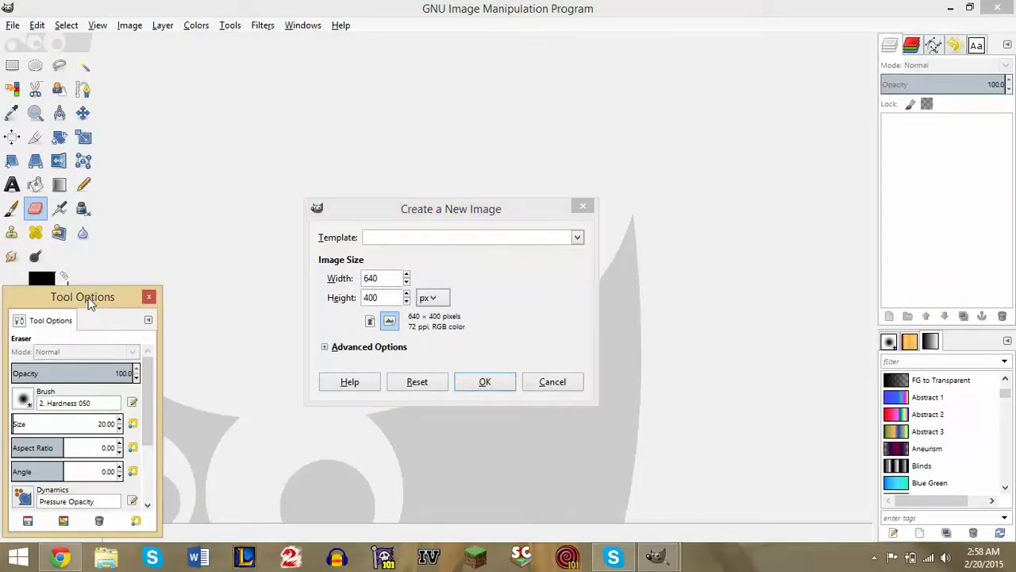
pyautogui.click(467, 381)
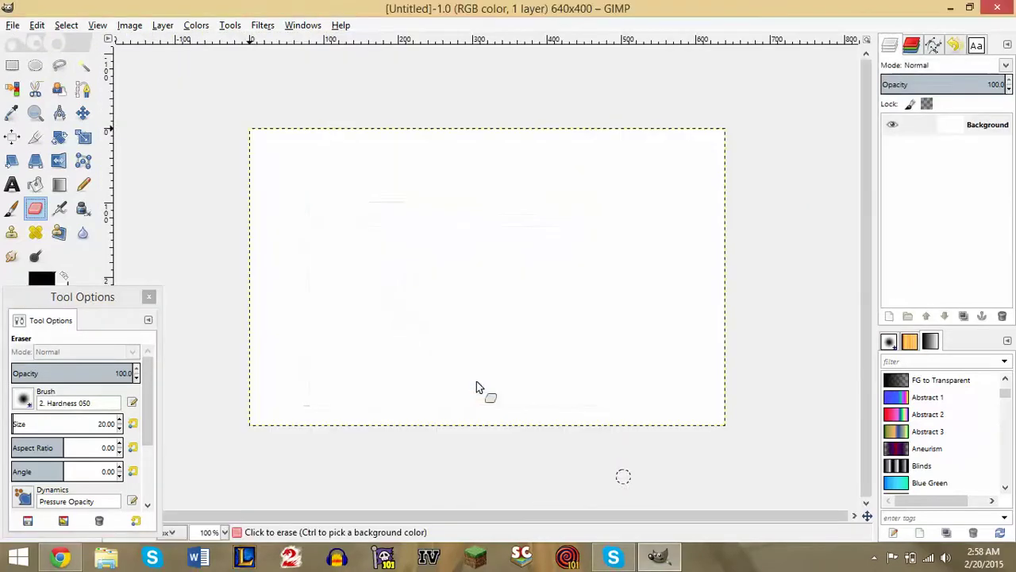
# - Draw a text box about 615 × 379 px covering most of the canvas and enter "You" in it
pyautogui.click(35, 113)
pyautogui.moveTo(201, 98); pyautogui.dragTo(747, 455)
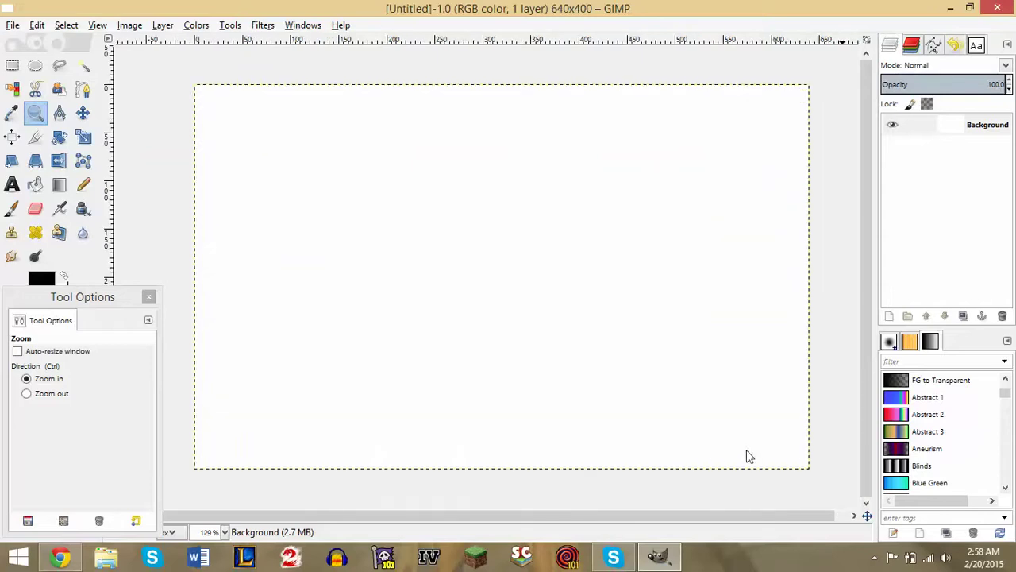
pyautogui.click(12, 187)
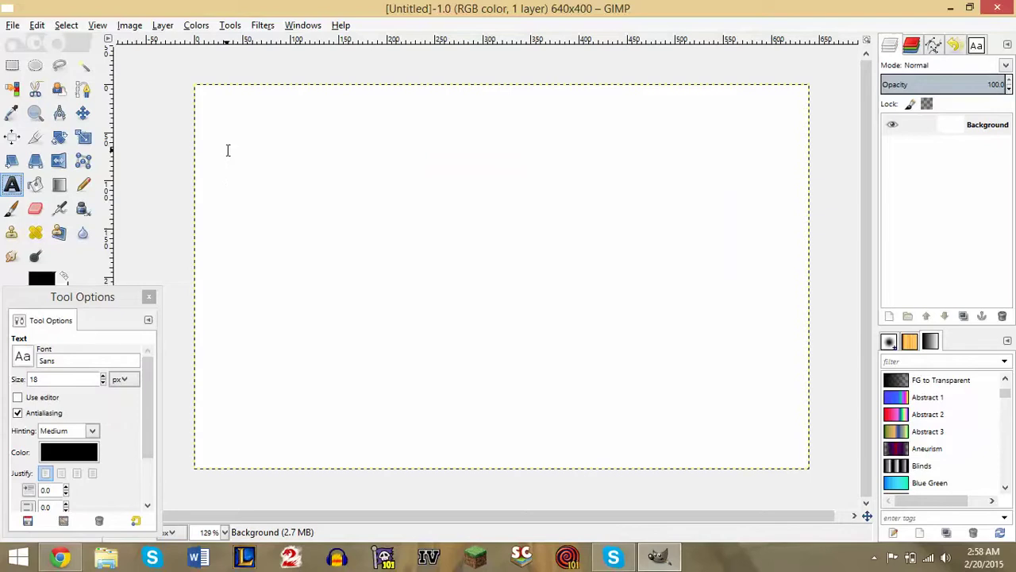
pyautogui.moveTo(227, 150); pyautogui.dragTo(793, 456)
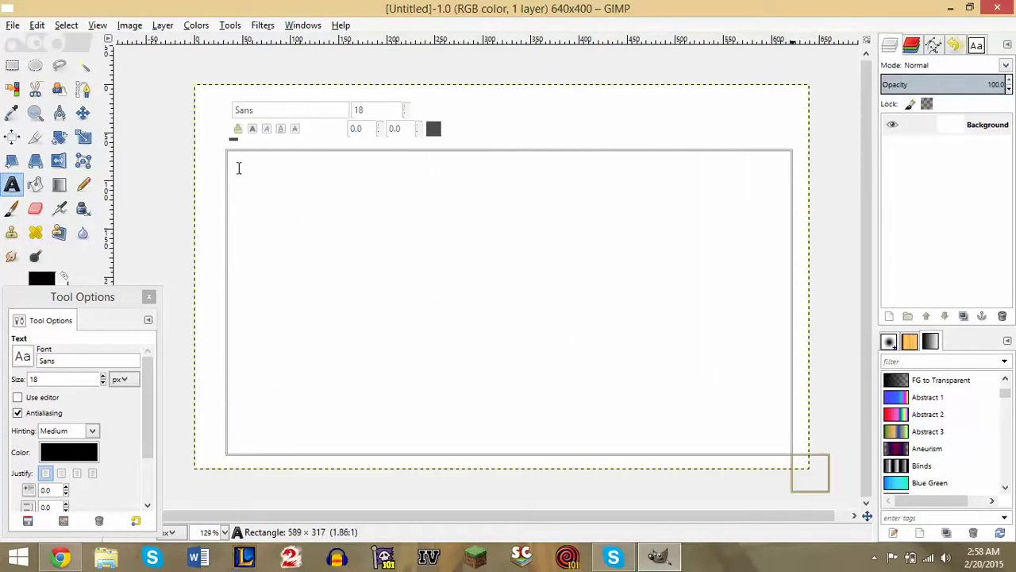
pyautogui.moveTo(229, 154); pyautogui.dragTo(183, 80)
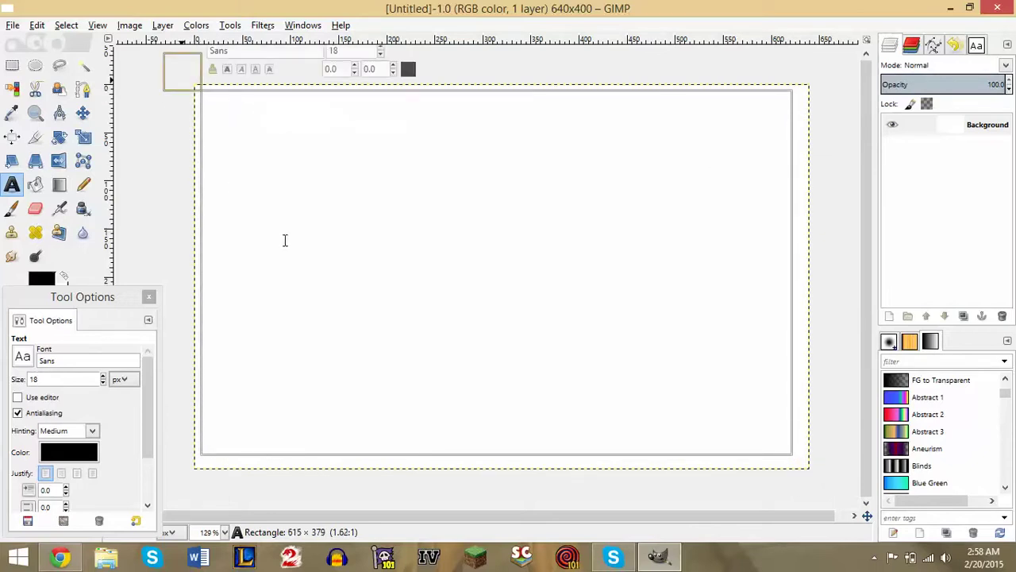
pyautogui.write('You')
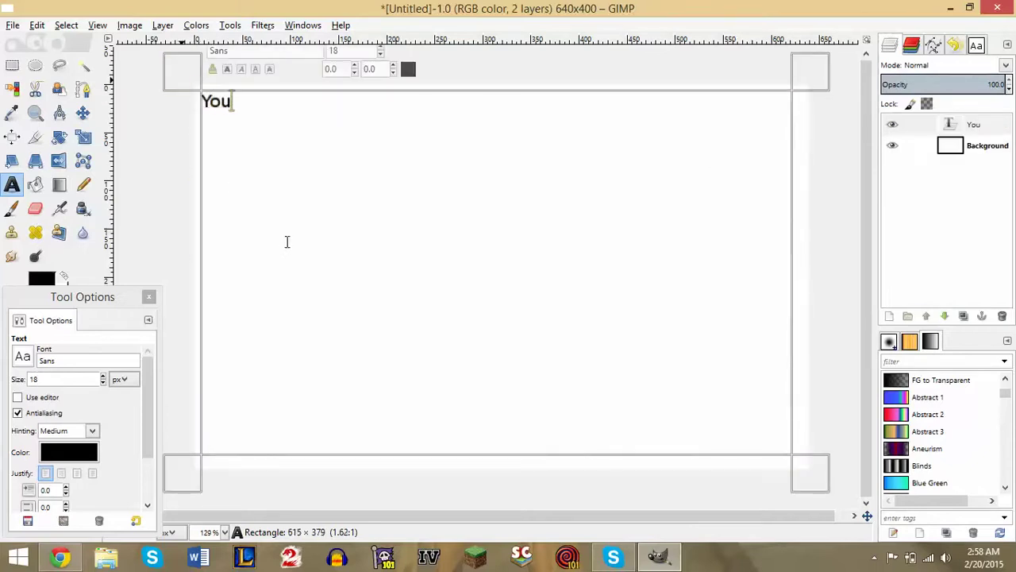
# - Try a text size of 80 px, then set the size to 100 px
pyautogui.click(96, 299)
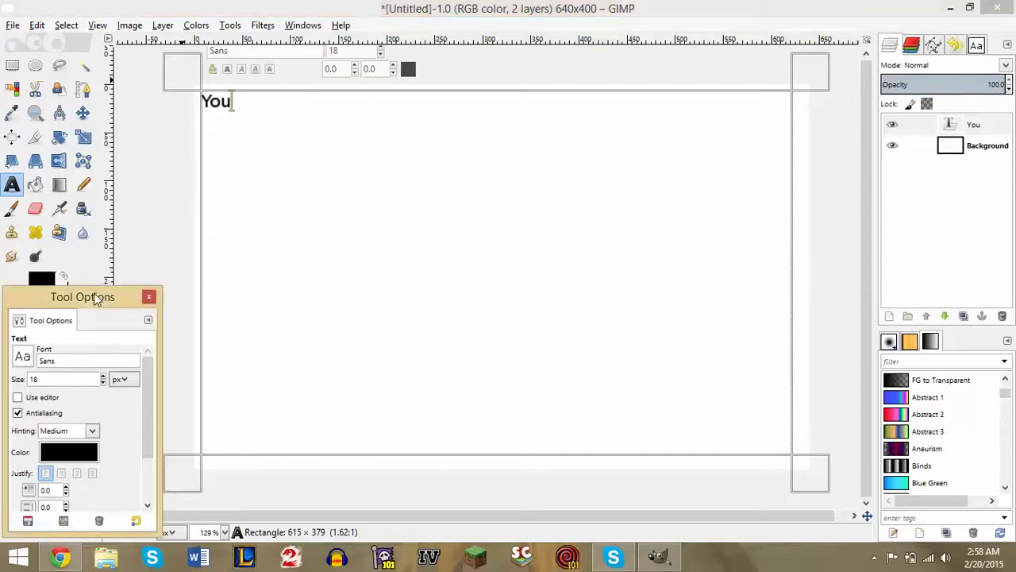
pyautogui.moveTo(60, 378); pyautogui.dragTo(14, 375)
pyautogui.press('Return')
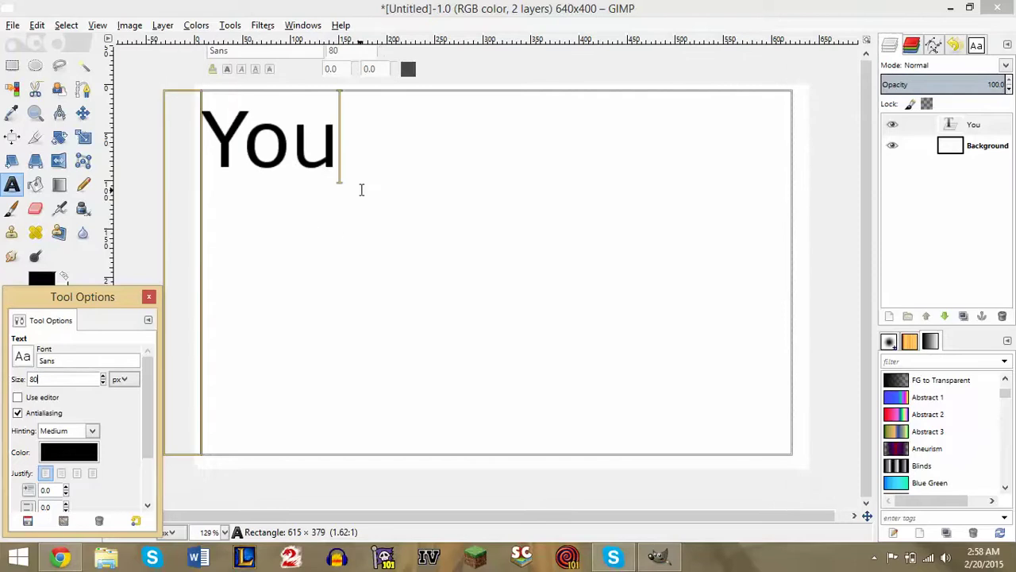
pyautogui.moveTo(59, 379); pyautogui.dragTo(4, 379)
pyautogui.press('Return')
# - Replace all the text in the text box with "YouTube"
pyautogui.click(443, 226)
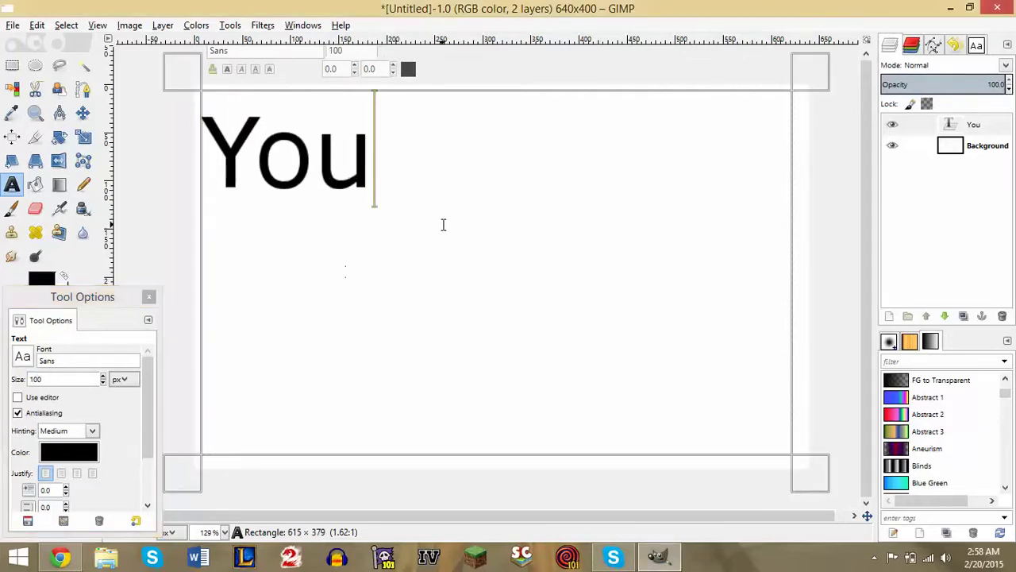
pyautogui.hotkey('ctrl', 'a')
pyautogui.write('y')
pyautogui.press('BackSpace')
pyautogui.write('Y')
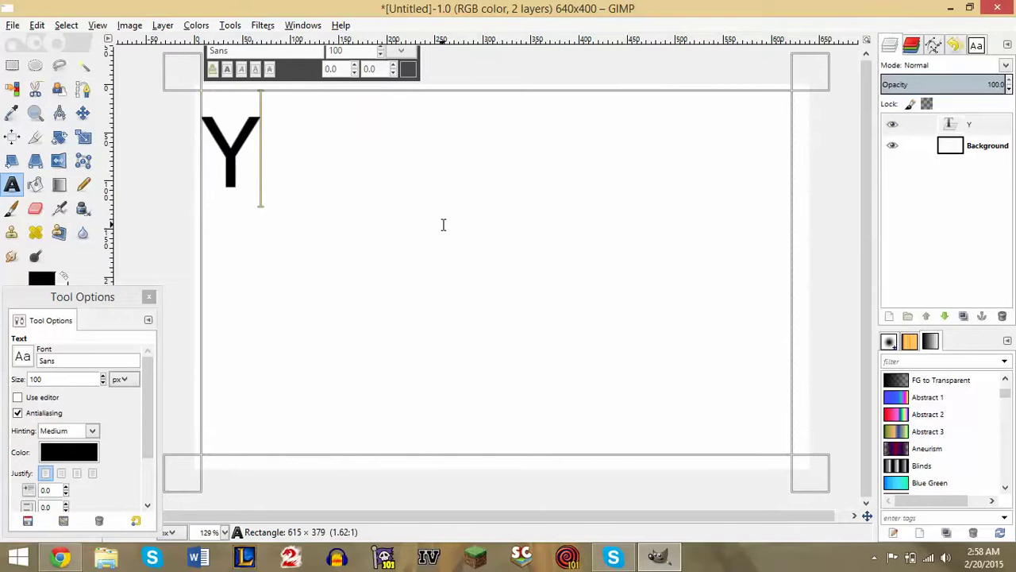
pyautogui.write('ouTube')
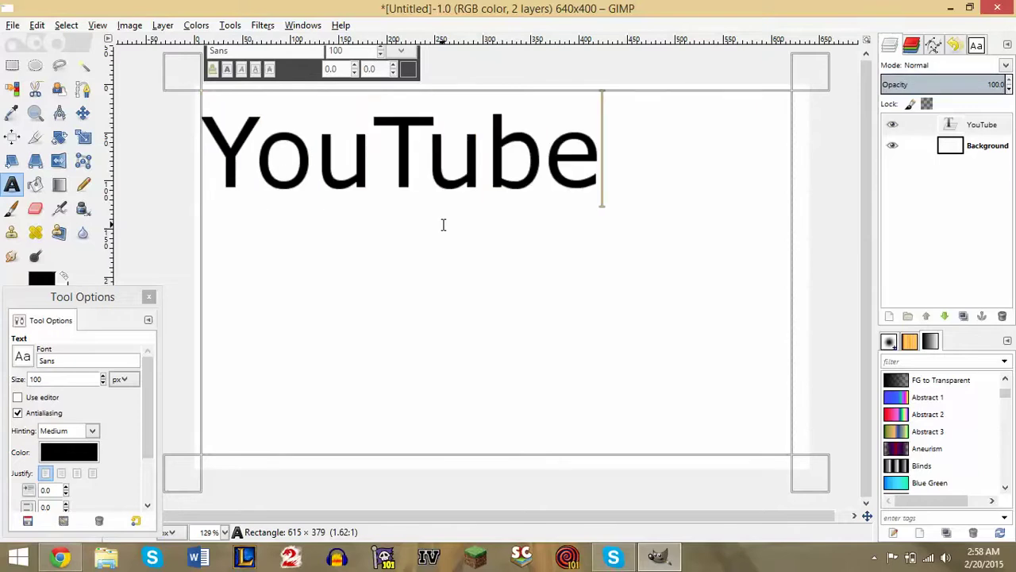
pyautogui.write('a')
pyautogui.hotkey('ctrl', 'a')
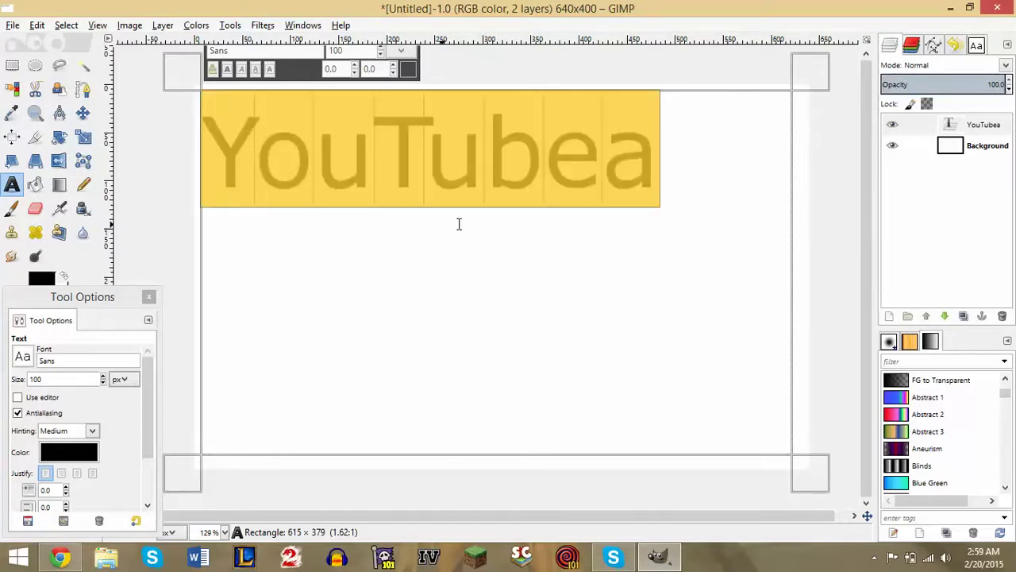
pyautogui.press('Right')
pyautogui.press('BackSpace')
# - Try sizes of 120 px and 150 px on all of the "YouTube" text, then set its size to 146 px
pyautogui.hotkey('ctrl', 'a')
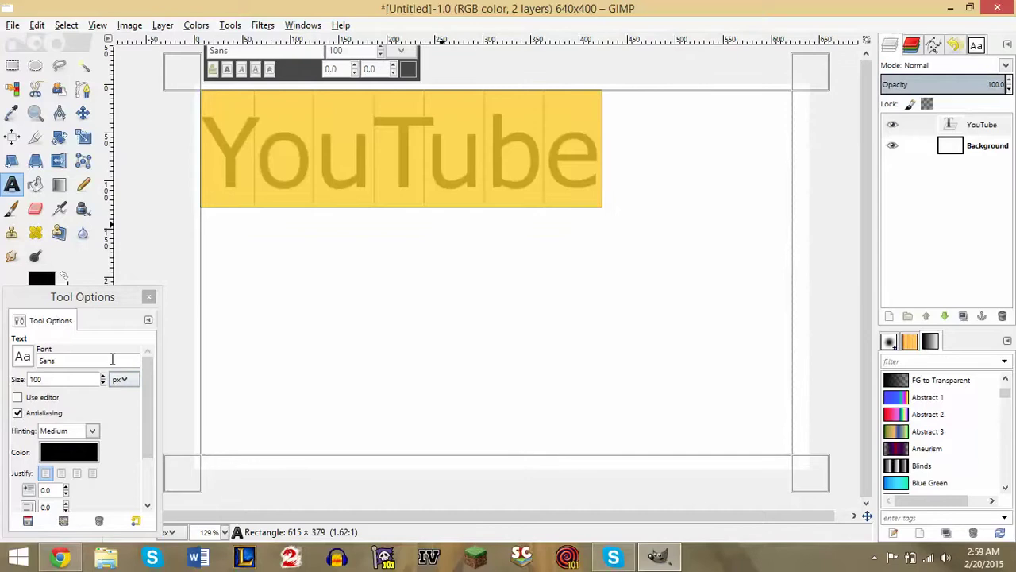
pyautogui.moveTo(43, 380); pyautogui.dragTo(2, 380)
pyautogui.write('12015')
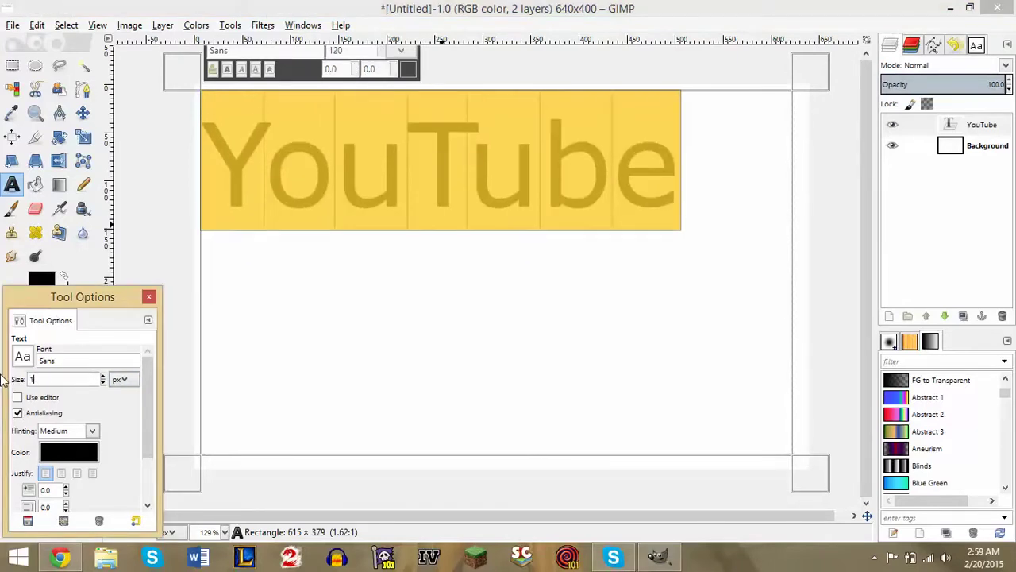
pyautogui.press('Return')
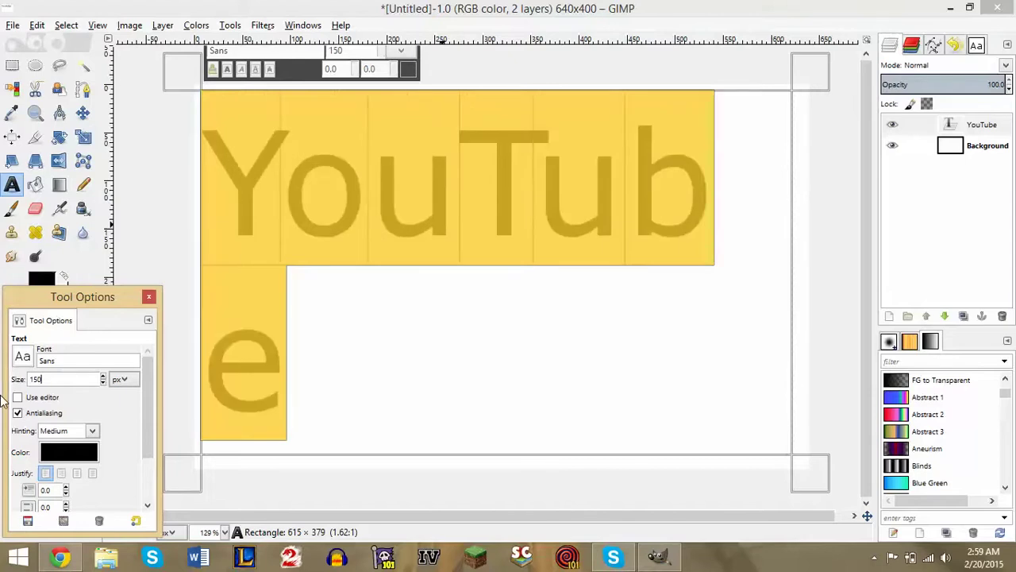
pyautogui.click(102, 384)
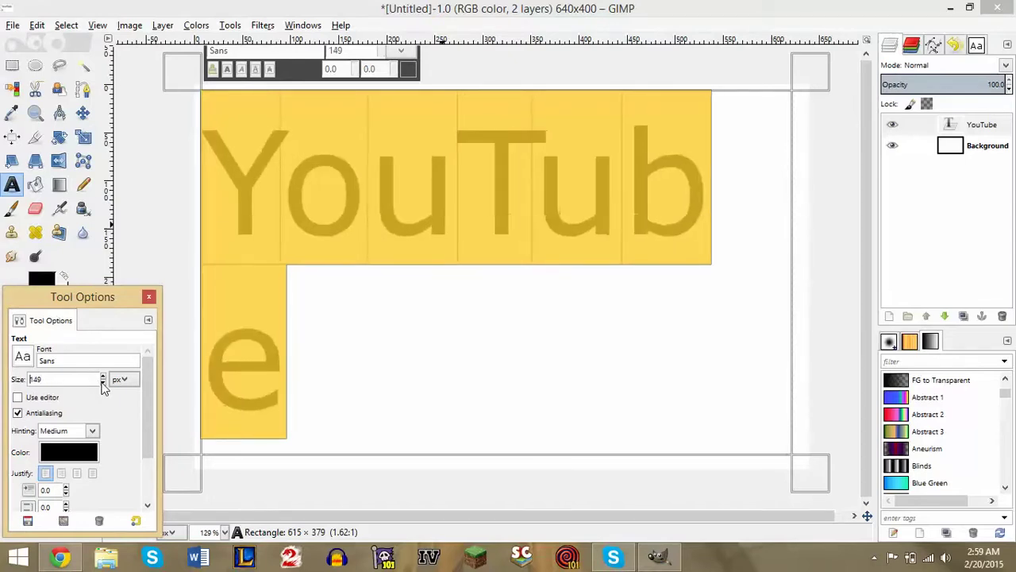
pyautogui.click(101, 382)
pyautogui.click(101, 382)
pyautogui.click(102, 382)
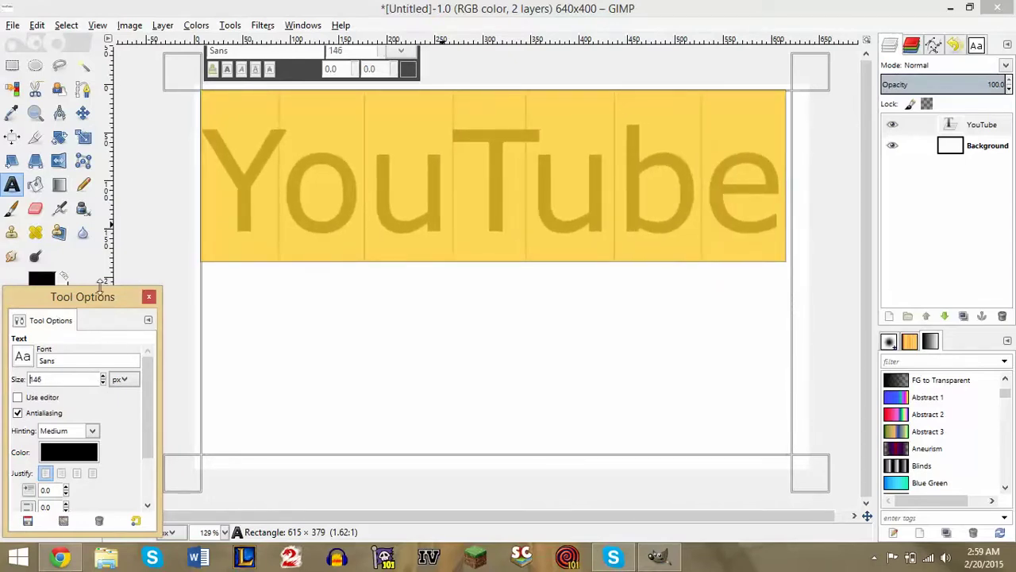
# - Move the YouTube text layer straight down so the lettering sits near the vertical middle of the canvas
pyautogui.click(38, 137)
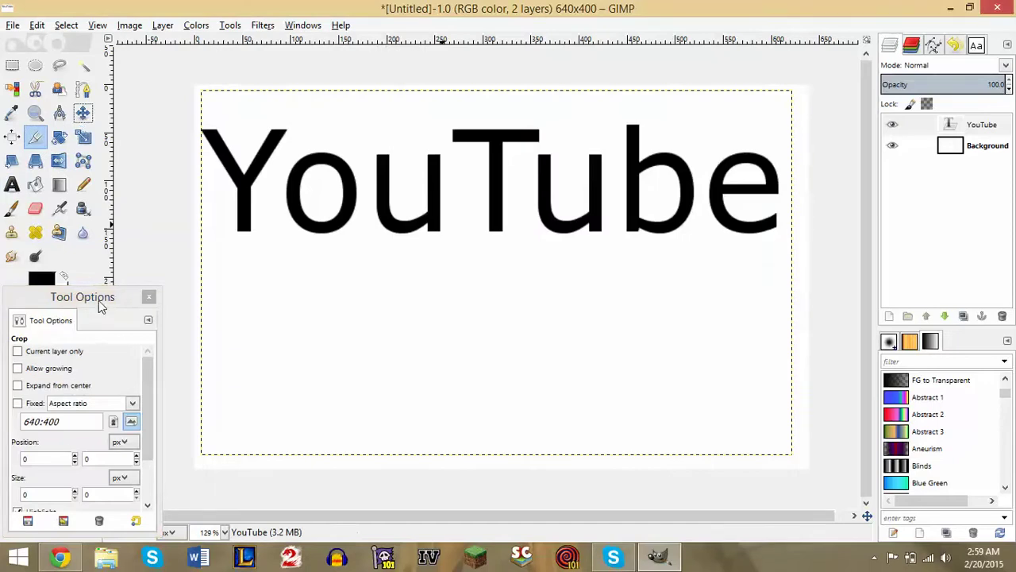
pyautogui.click(83, 115)
pyautogui.moveTo(244, 202); pyautogui.dragTo(246, 276)
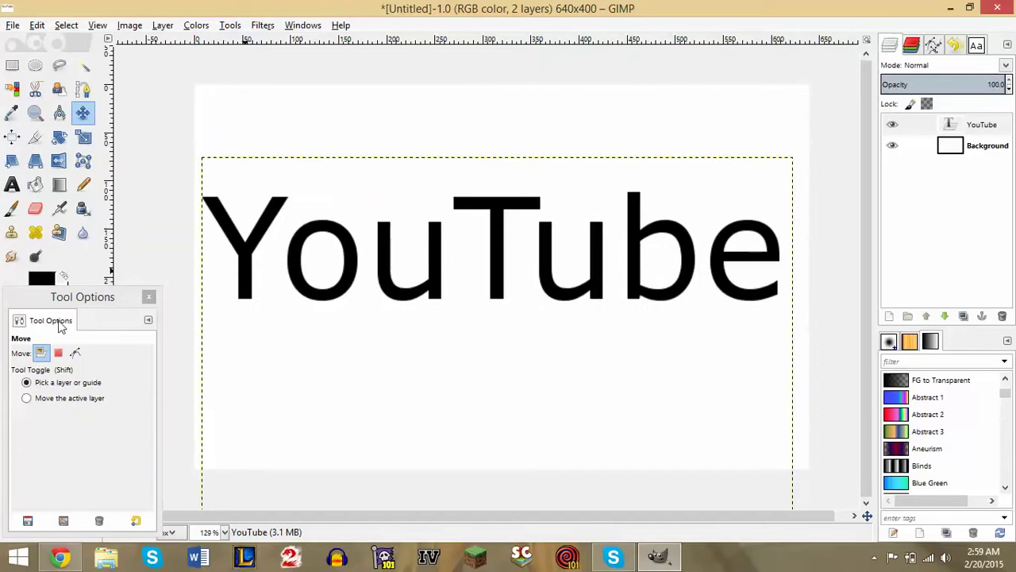
pyautogui.click(91, 310)
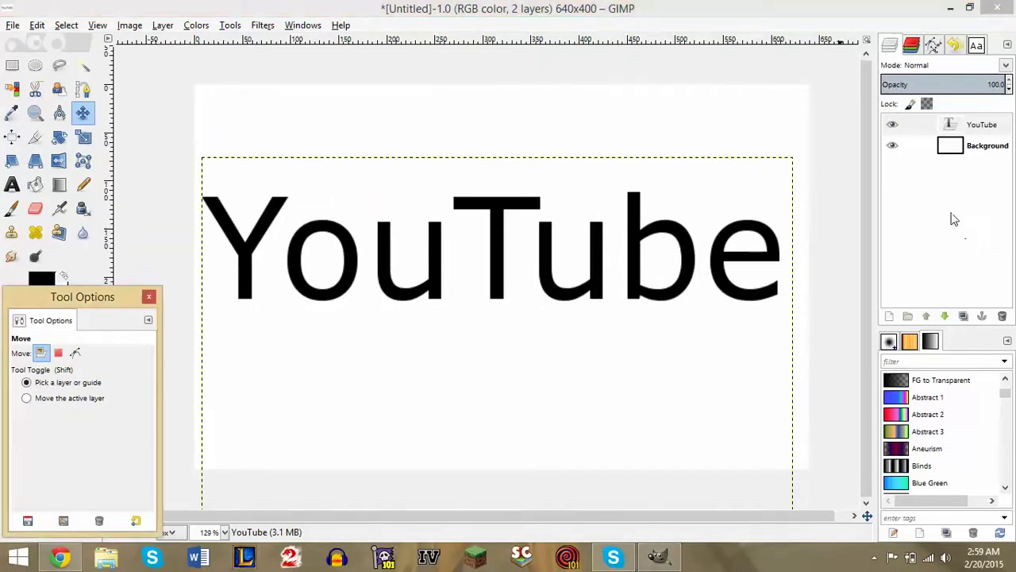
# - Set up the Blend tool with the Wood 2 gradient
pyautogui.click(60, 189)
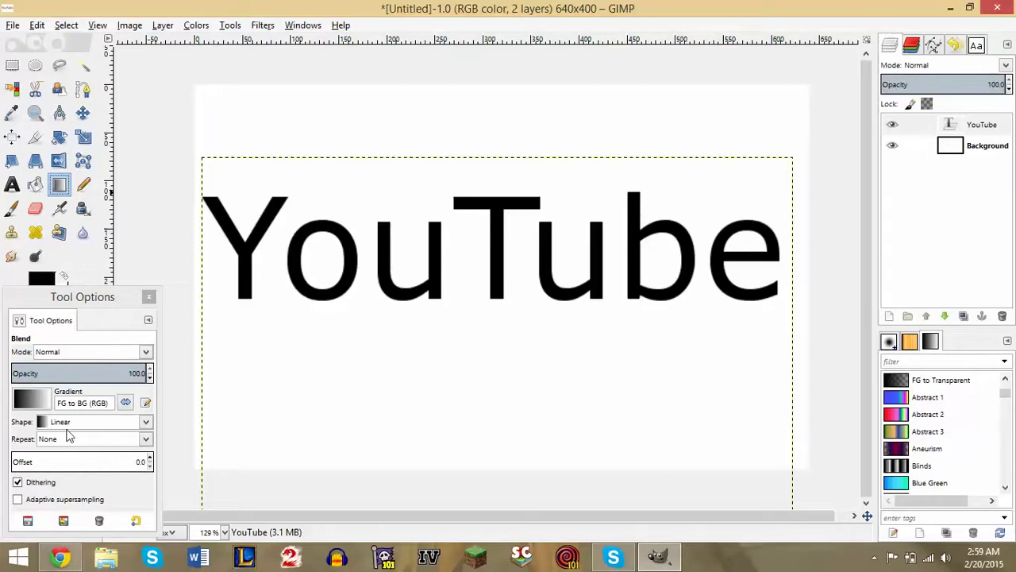
pyautogui.click(32, 403)
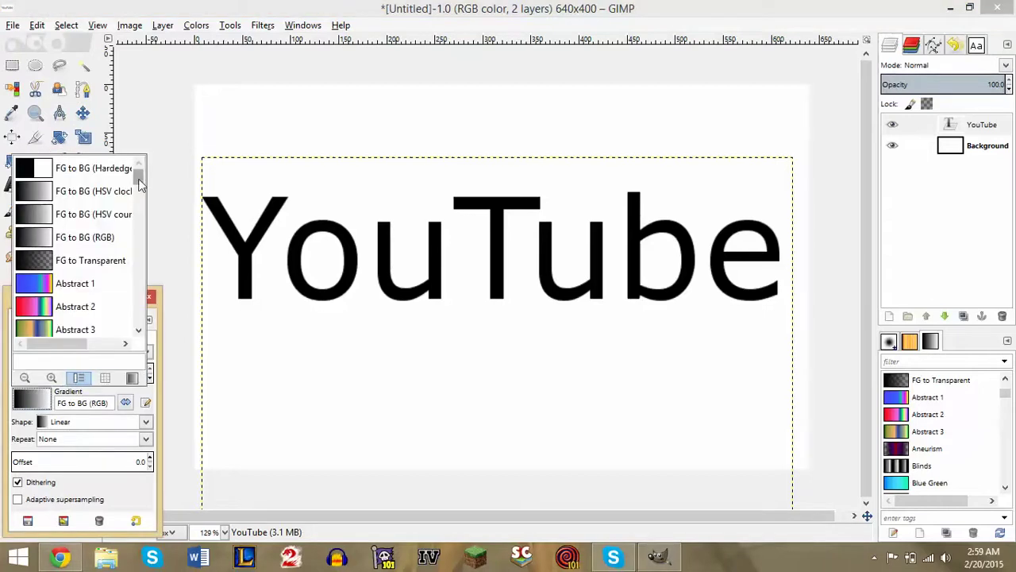
pyautogui.moveTo(138, 182); pyautogui.dragTo(141, 322)
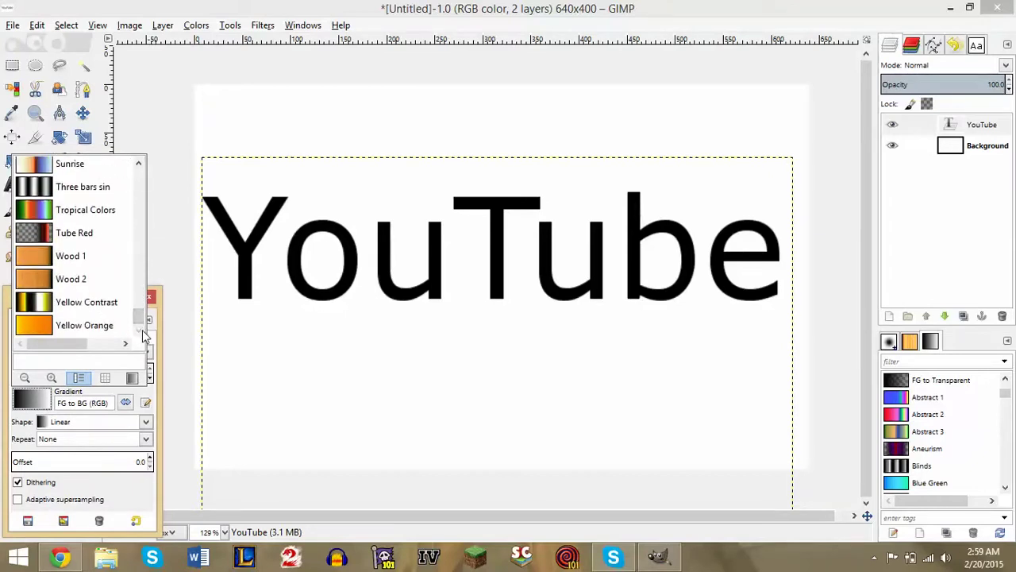
pyautogui.moveTo(143, 323)
pyautogui.mouseDown()
pyautogui.moveTo(143, 289)
pyautogui.moveTo(144, 325)
pyautogui.mouseUp()
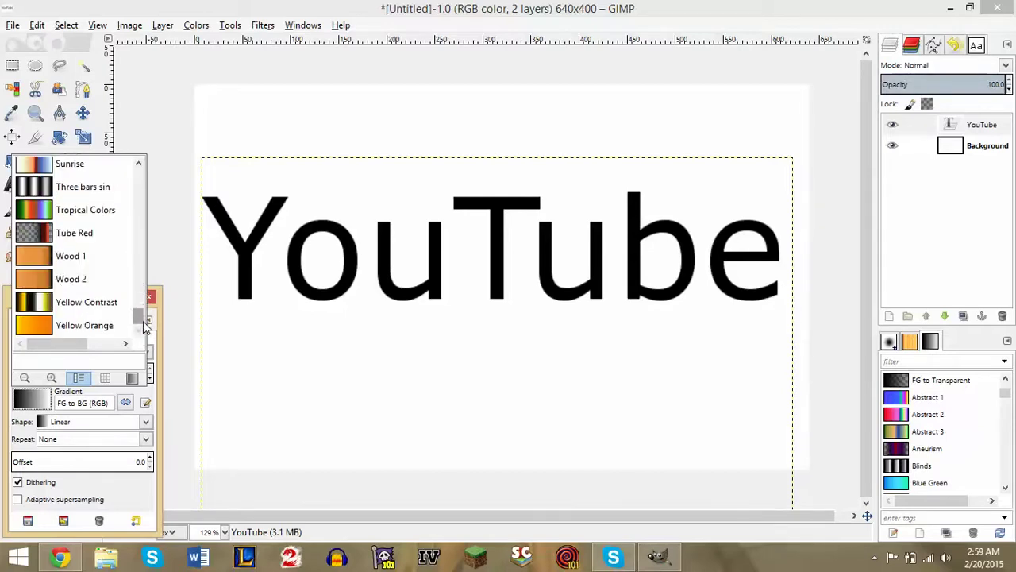
pyautogui.click(55, 283)
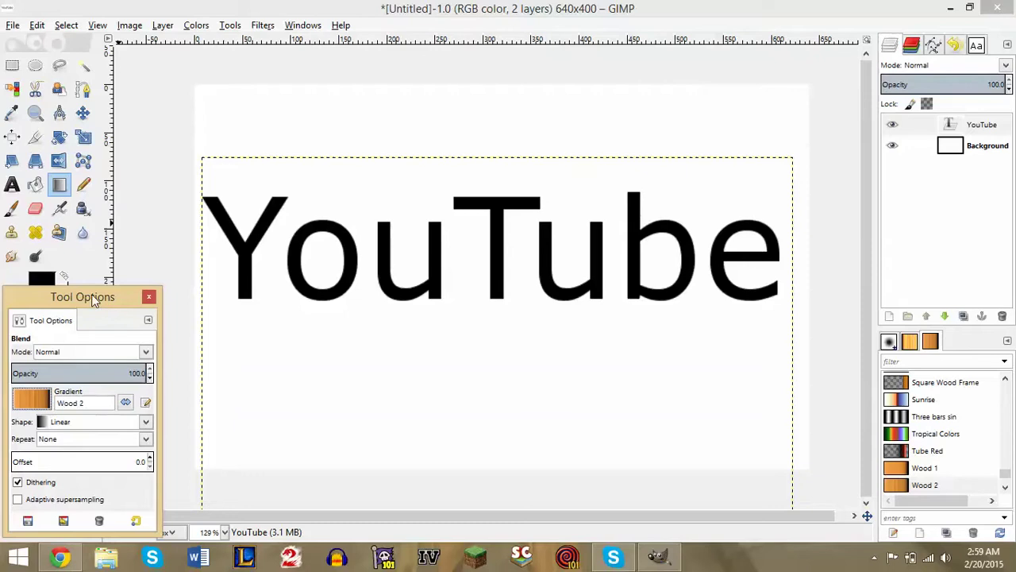
# - Select the outlines of the letters from the YouTube layer's alpha
pyautogui.click(970, 125)
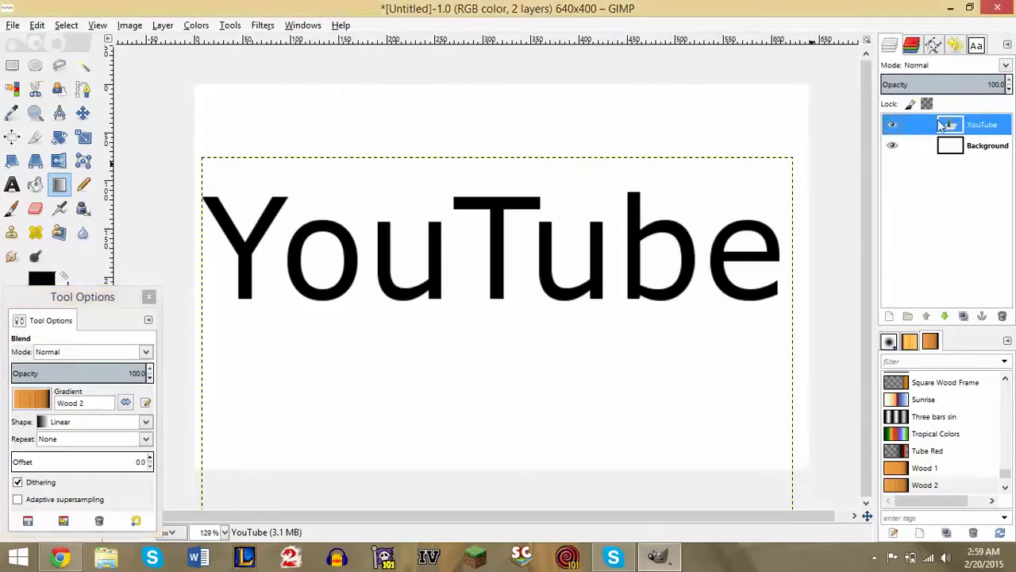
pyautogui.rightClick(961, 125)
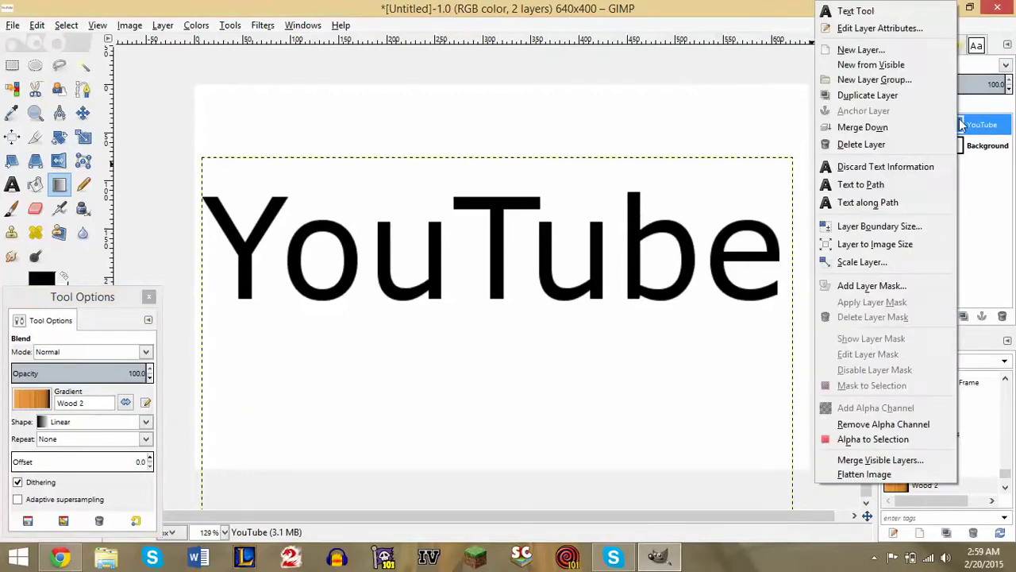
pyautogui.click(873, 439)
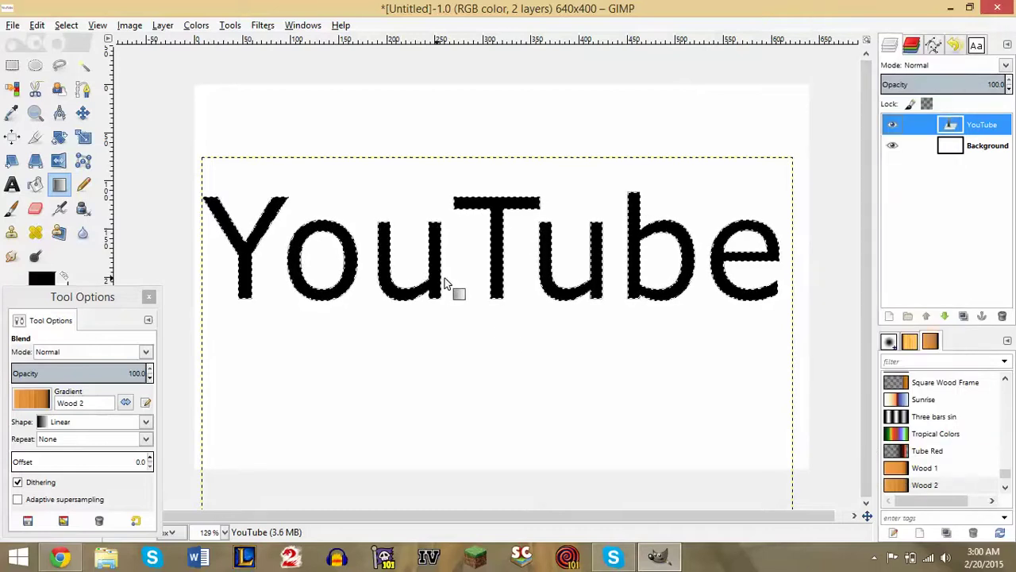
# - Try filling the selected lettering with the Wood 2 gradient in horizontal, vertical and diagonal directions, undoing each attempt
pyautogui.click(236, 306)
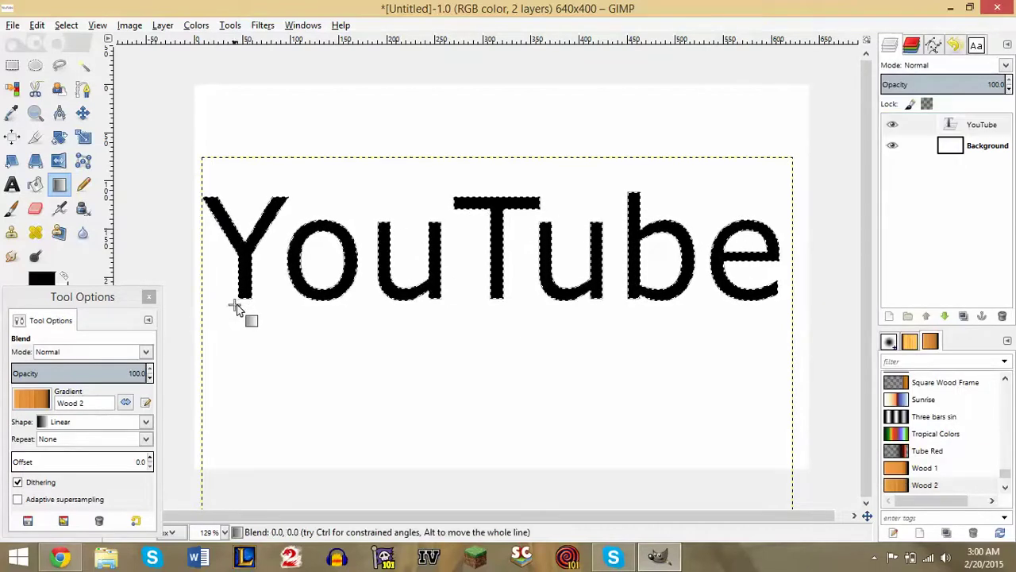
pyautogui.moveTo(235, 305); pyautogui.dragTo(782, 175)
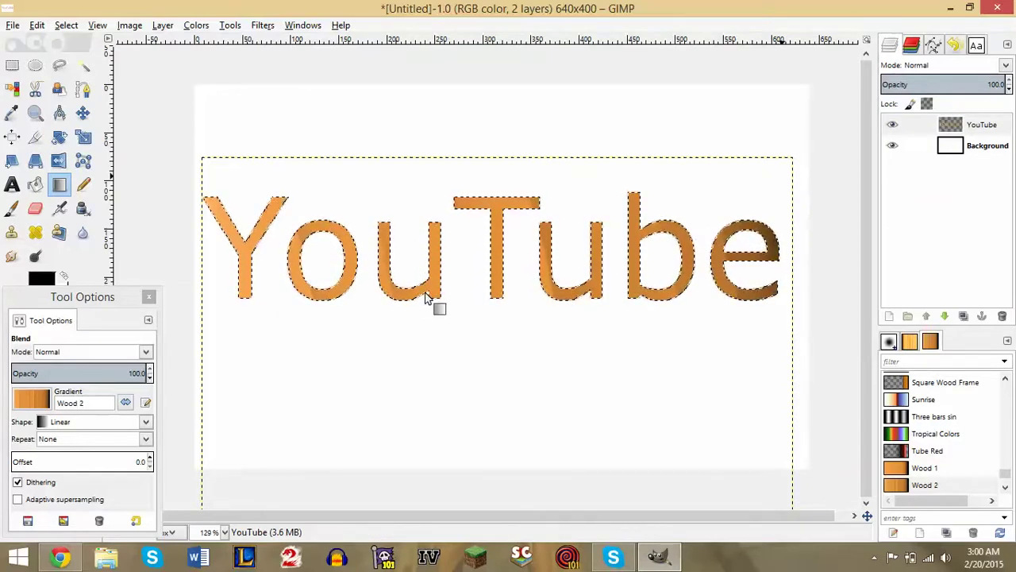
pyautogui.hotkey('ctrl', 'z')
pyautogui.moveTo(493, 338); pyautogui.dragTo(493, 157)
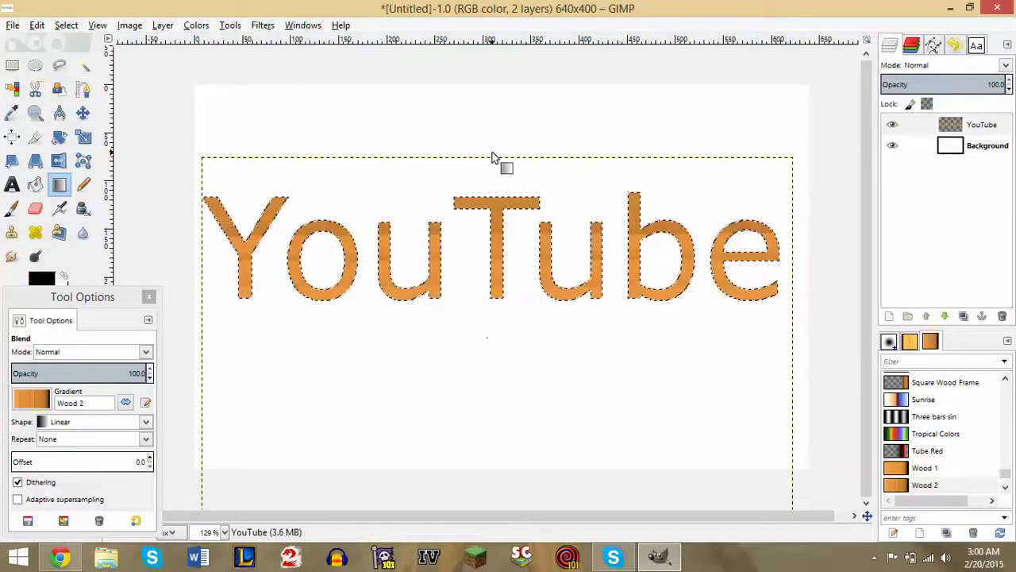
pyautogui.hotkey('ctrl', 'z')
pyautogui.moveTo(249, 223); pyautogui.dragTo(564, 228)
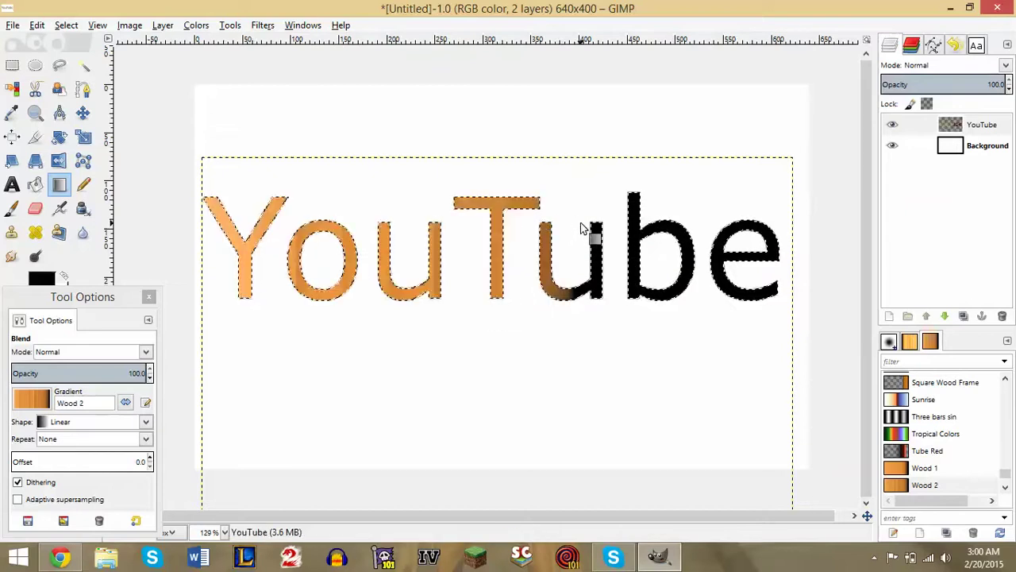
pyautogui.hotkey('ctrl', 'z')
pyautogui.moveTo(682, 253); pyautogui.dragTo(245, 273)
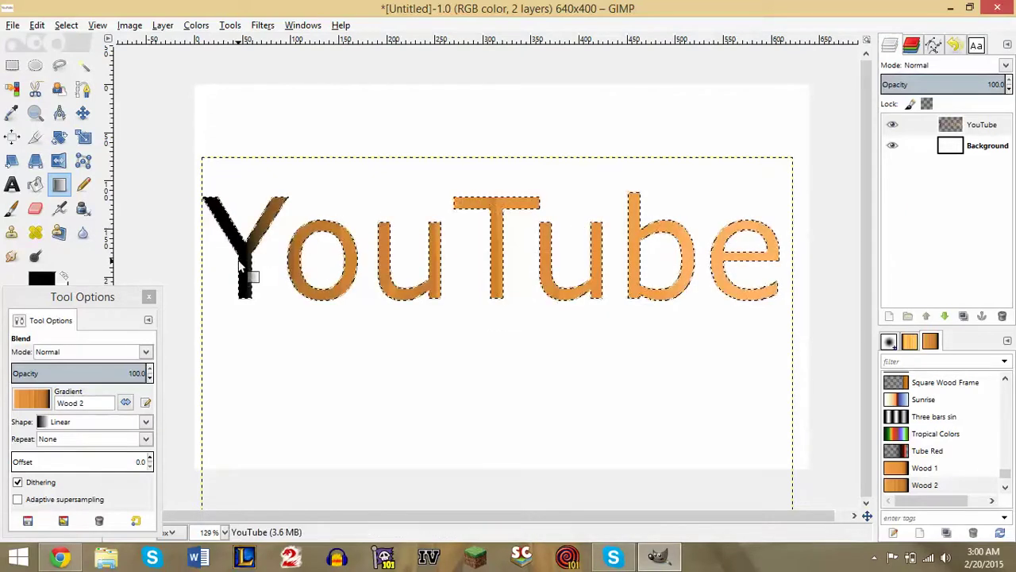
pyautogui.hotkey('ctrl', 'z')
pyautogui.moveTo(221, 311)
pyautogui.mouseDown()
pyautogui.moveTo(762, 156)
pyautogui.moveTo(778, 192)
pyautogui.moveTo(183, 300)
pyautogui.moveTo(204, 316)
pyautogui.mouseUp()
pyautogui.hotkey('ctrl', 'z')
pyautogui.hotkey('ctrl', 'z')
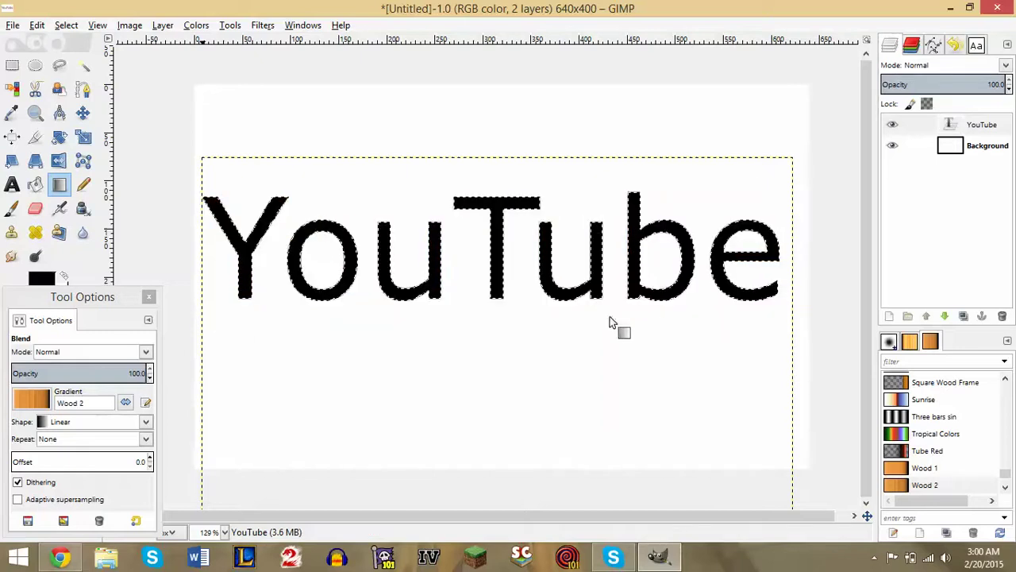
pyautogui.moveTo(609, 318); pyautogui.dragTo(424, 321)
pyautogui.hotkey('ctrl', 'z')
pyautogui.hotkey('ctrl', 'z')
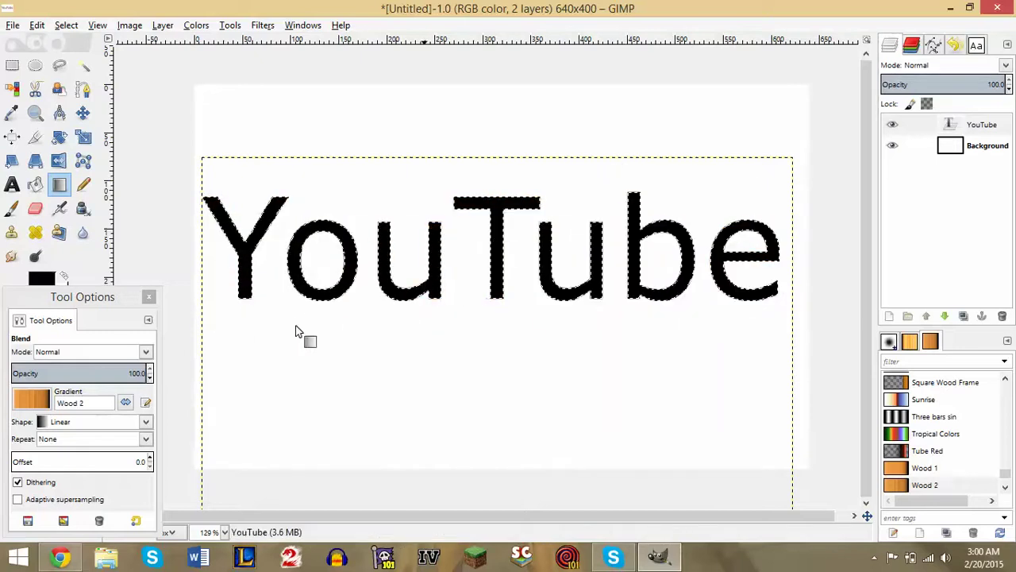
pyautogui.moveTo(294, 333); pyautogui.dragTo(633, 200)
pyautogui.hotkey('ctrl', 'z')
pyautogui.moveTo(784, 262); pyautogui.dragTo(203, 258)
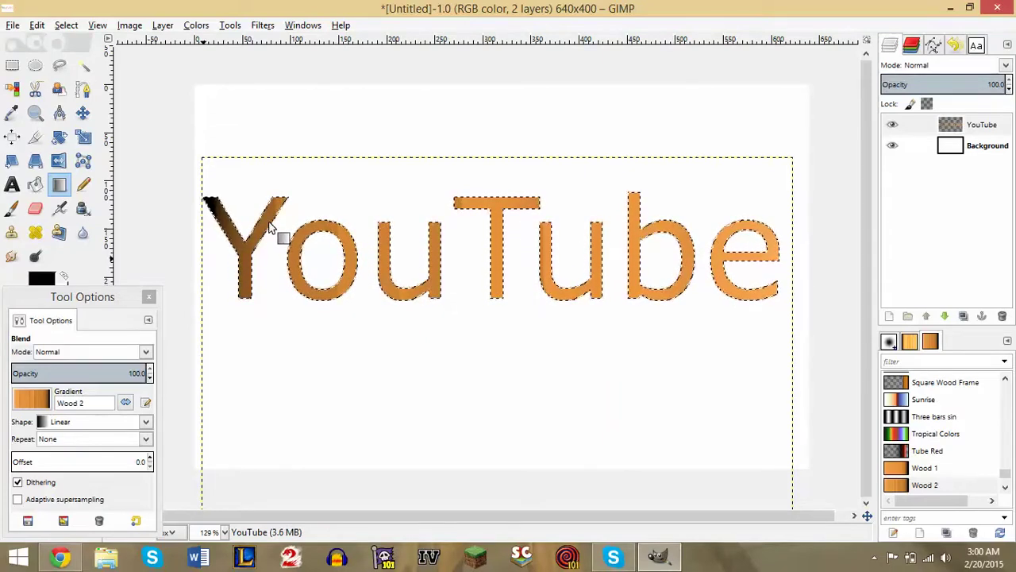
pyautogui.hotkey('ctrl', 'z')
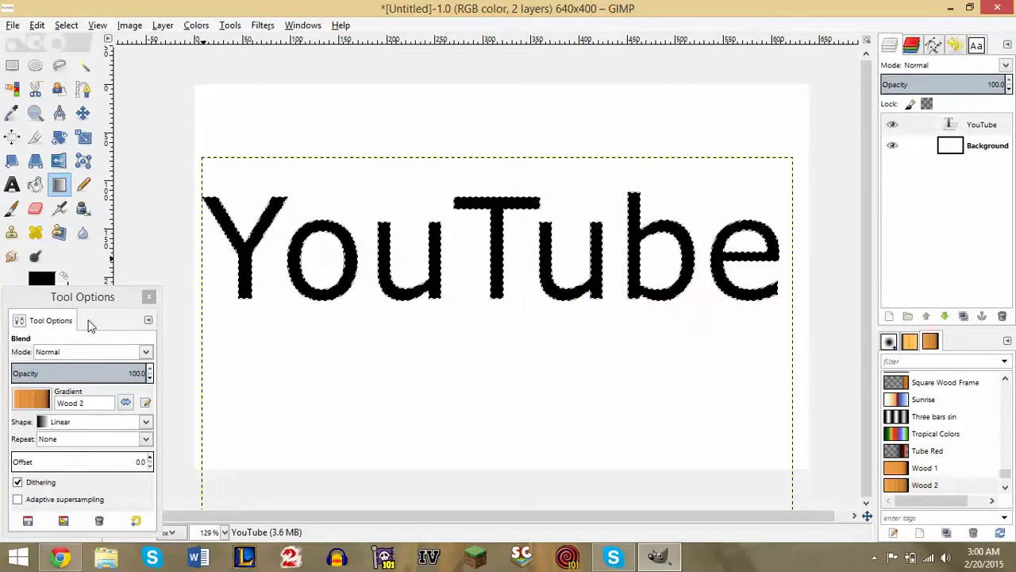
# - Open texture.jpg from the Desktop as a new layer above the YouTube text layer
pyautogui.click(983, 128)
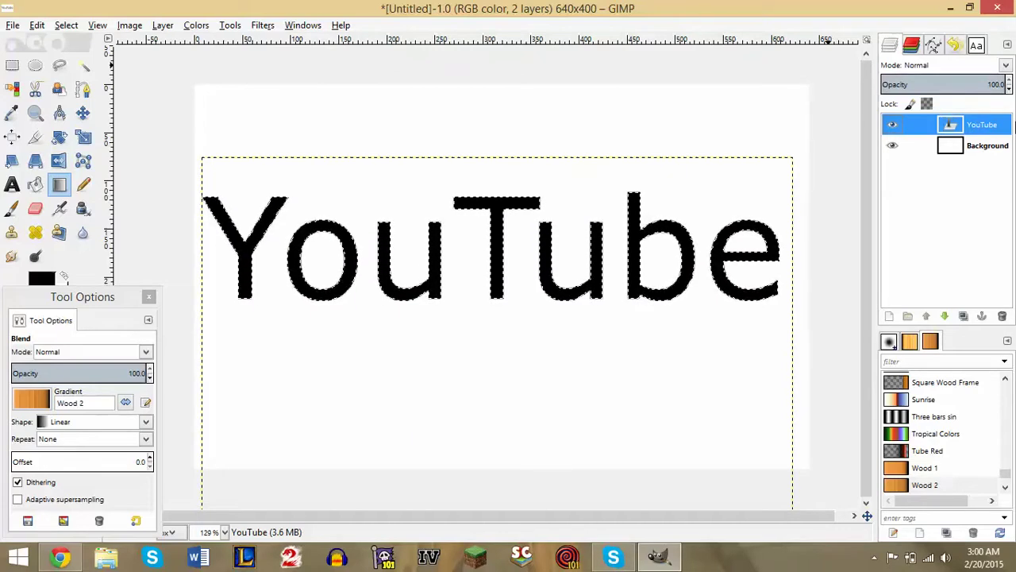
pyautogui.click(13, 25)
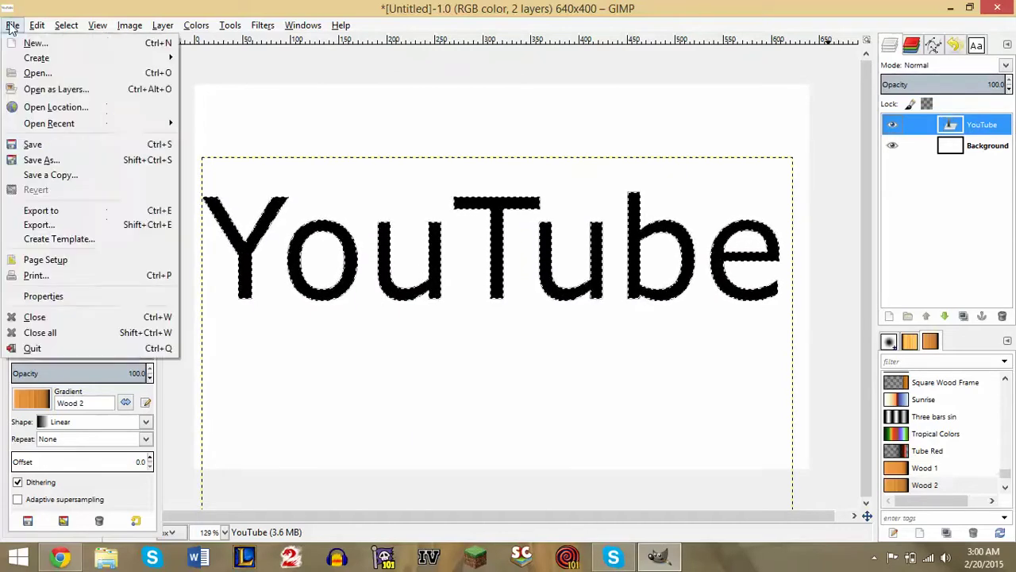
pyautogui.click(30, 73)
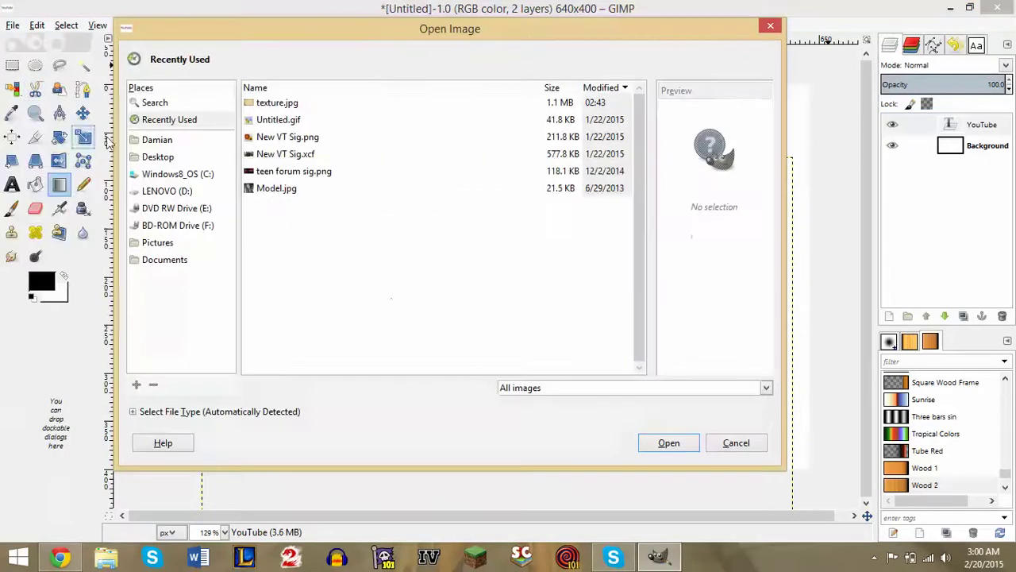
pyautogui.click(157, 157)
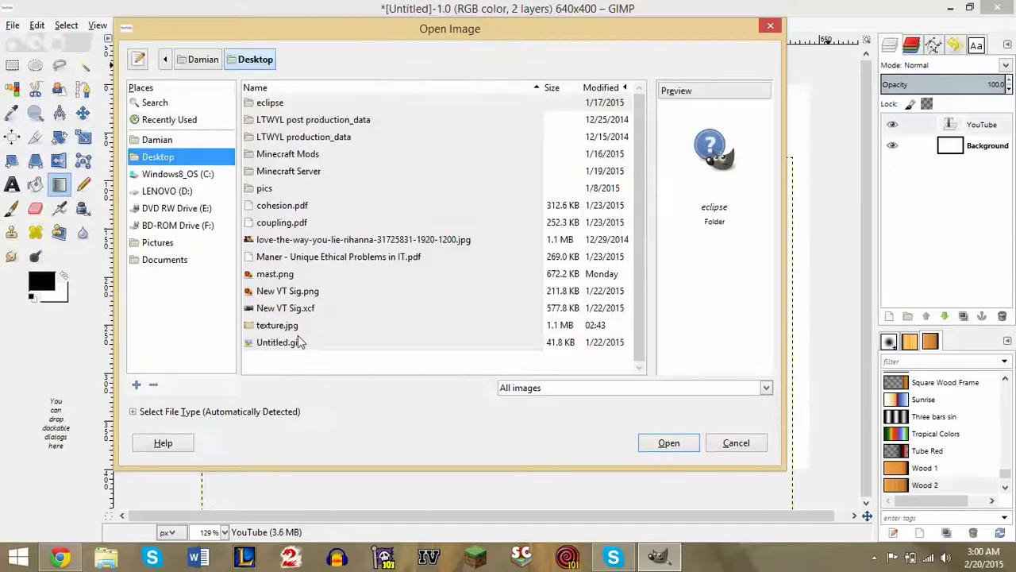
pyautogui.click(272, 327)
pyautogui.doubleClick(273, 327)
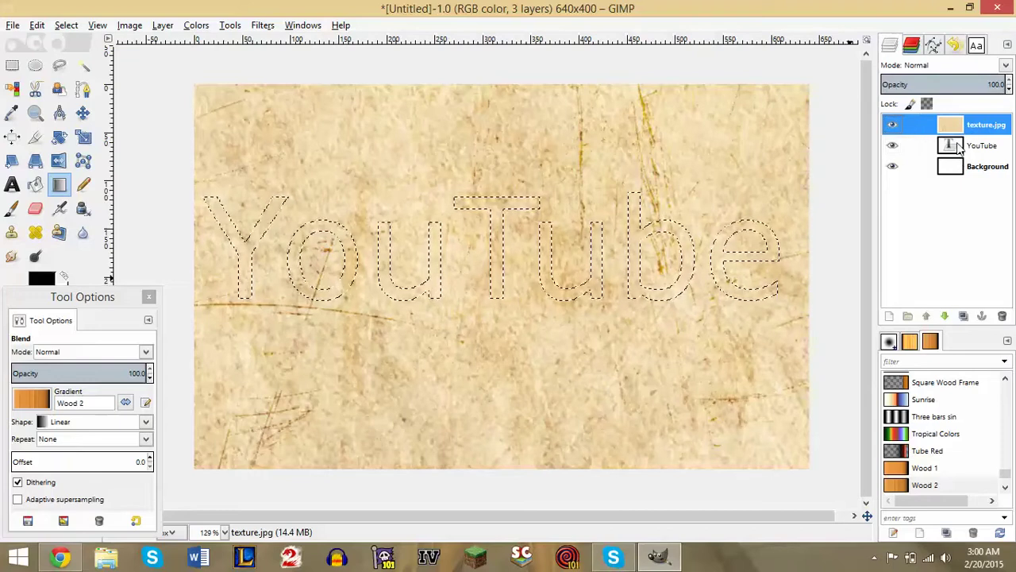
# - Scale the texture.jpg layer to 640 × 427 px with Cubic interpolation and switch to the Move tool
pyautogui.click(163, 25)
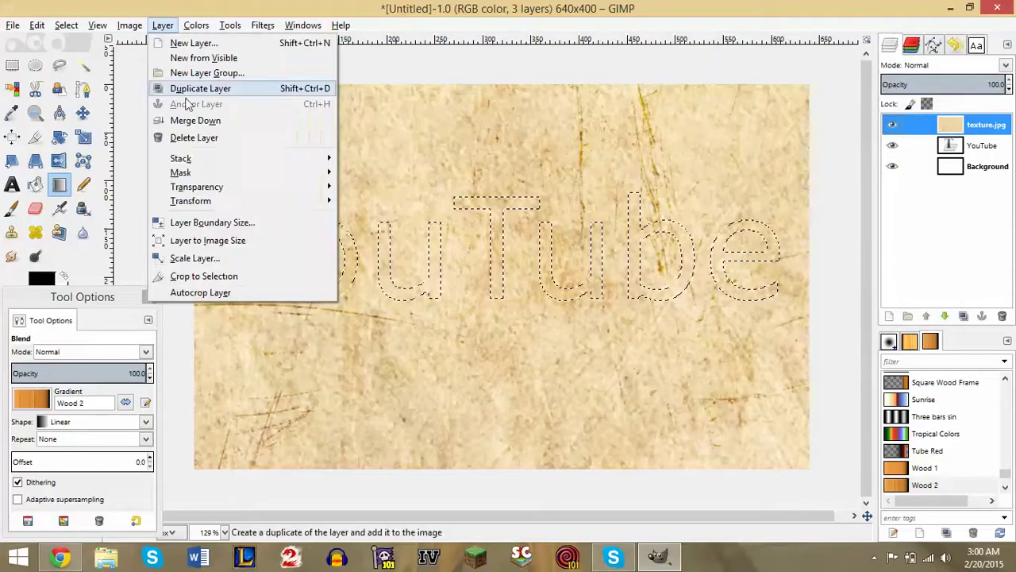
pyautogui.click(195, 258)
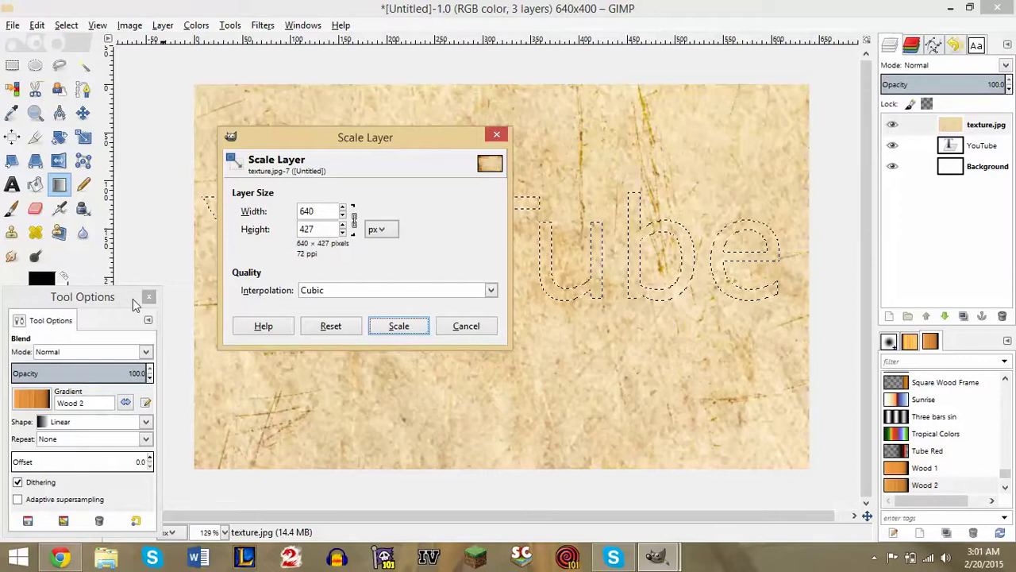
pyautogui.click(394, 319)
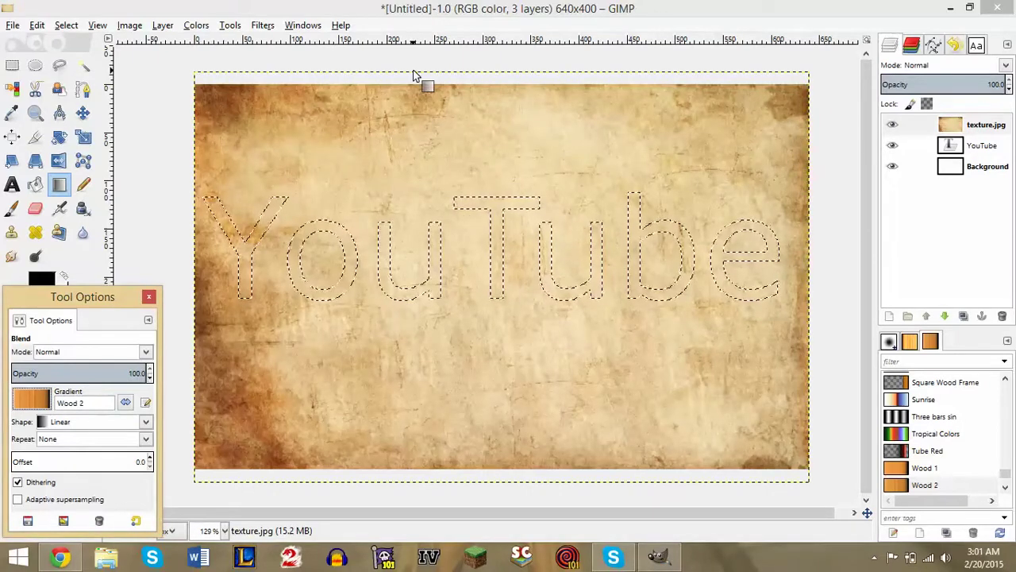
pyautogui.click(82, 112)
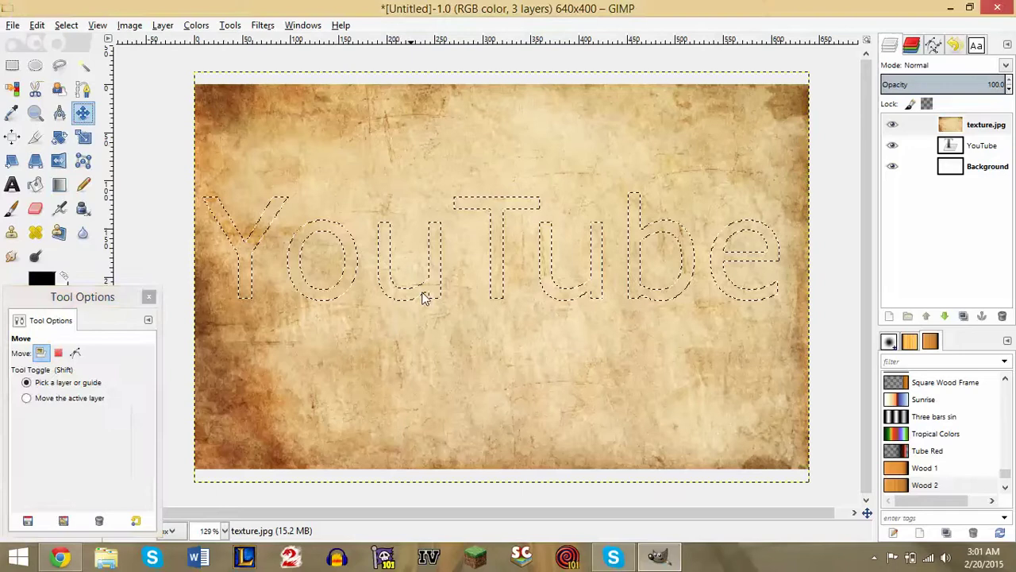
# - Select the letter outlines again from the YouTube text layer's alpha
pyautogui.moveTo(425, 296); pyautogui.dragTo(396, 288)
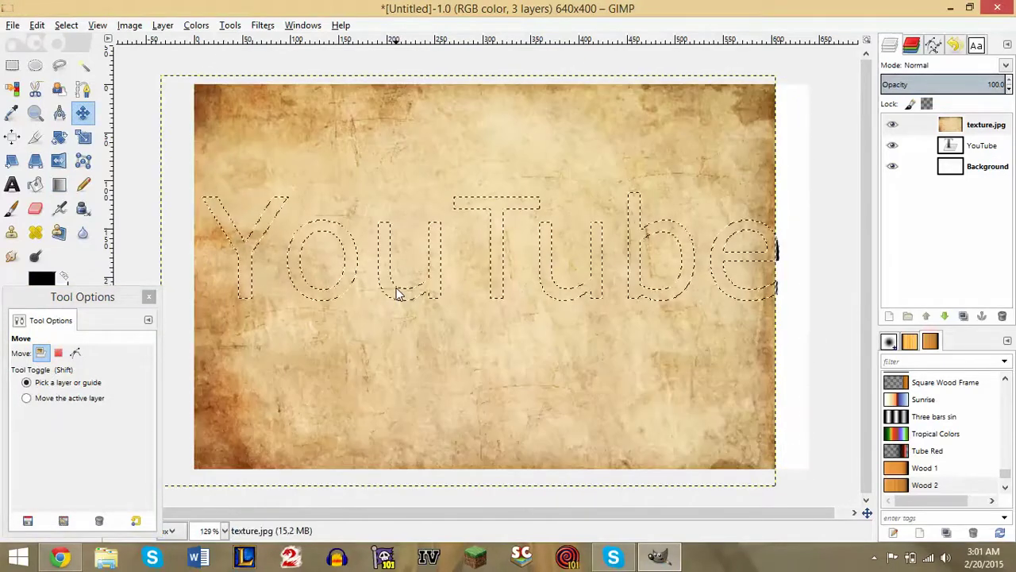
pyautogui.hotkey('ctrl', 'z')
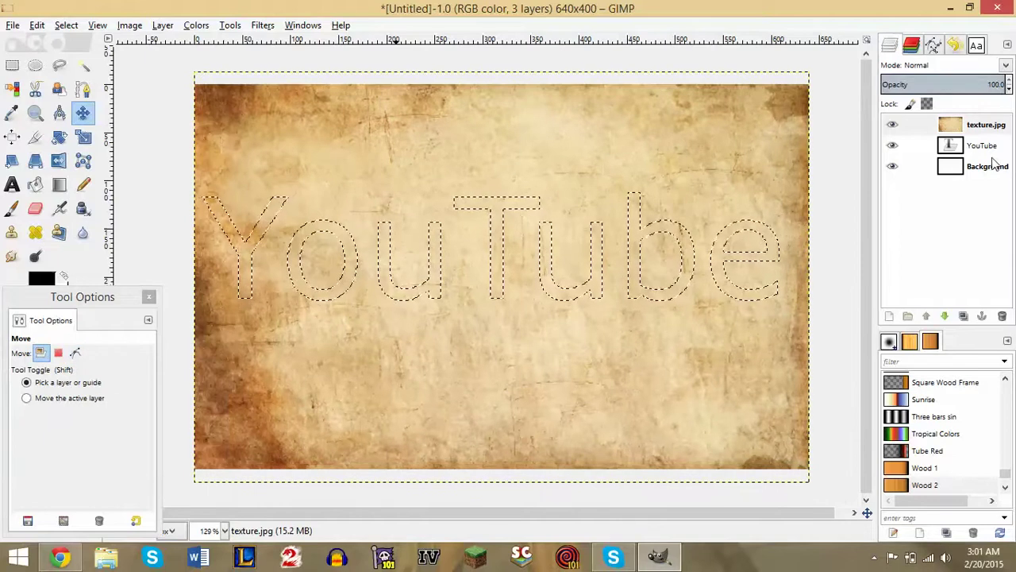
pyautogui.click(974, 147)
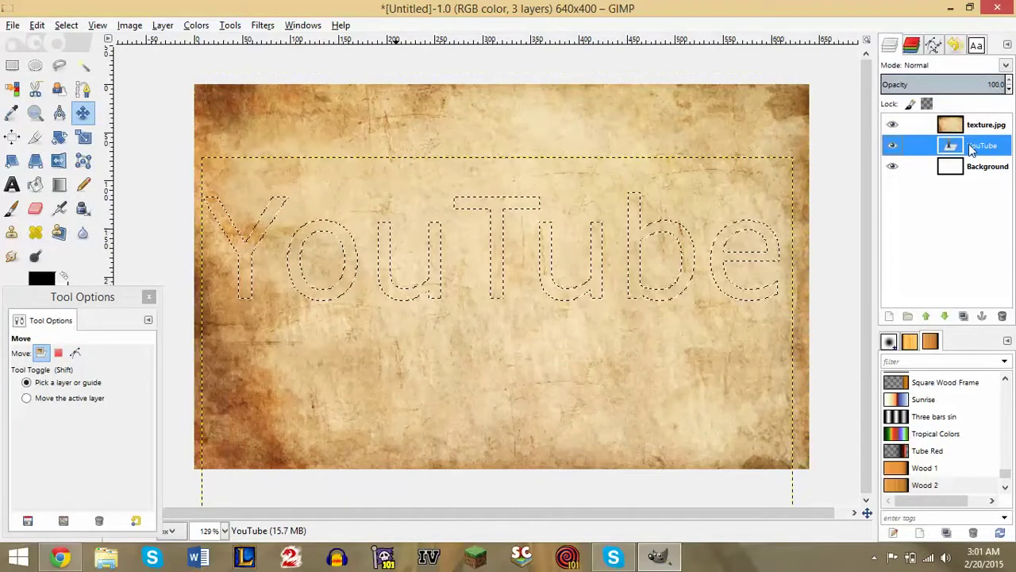
pyautogui.rightClick(970, 146)
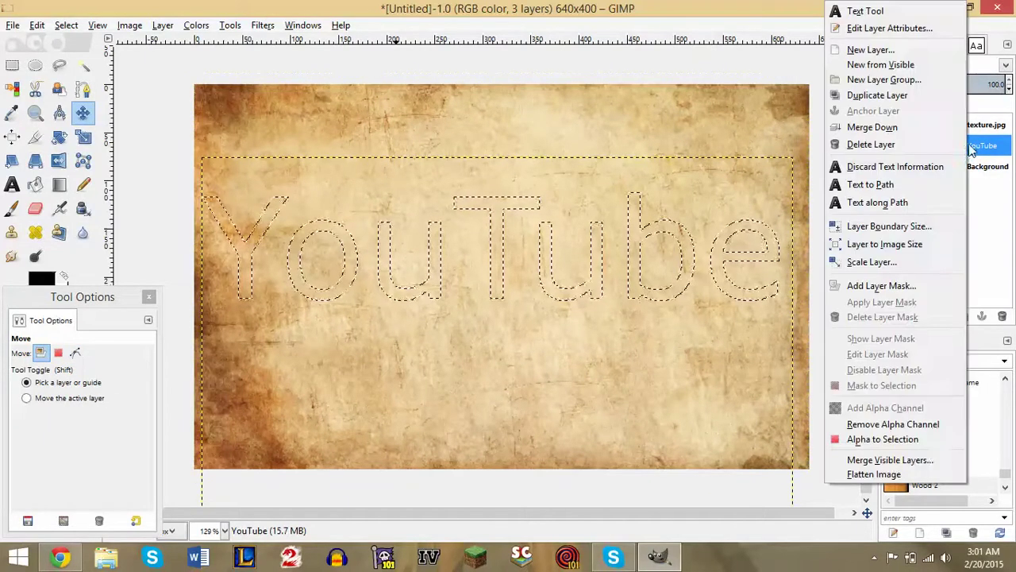
pyautogui.click(935, 439)
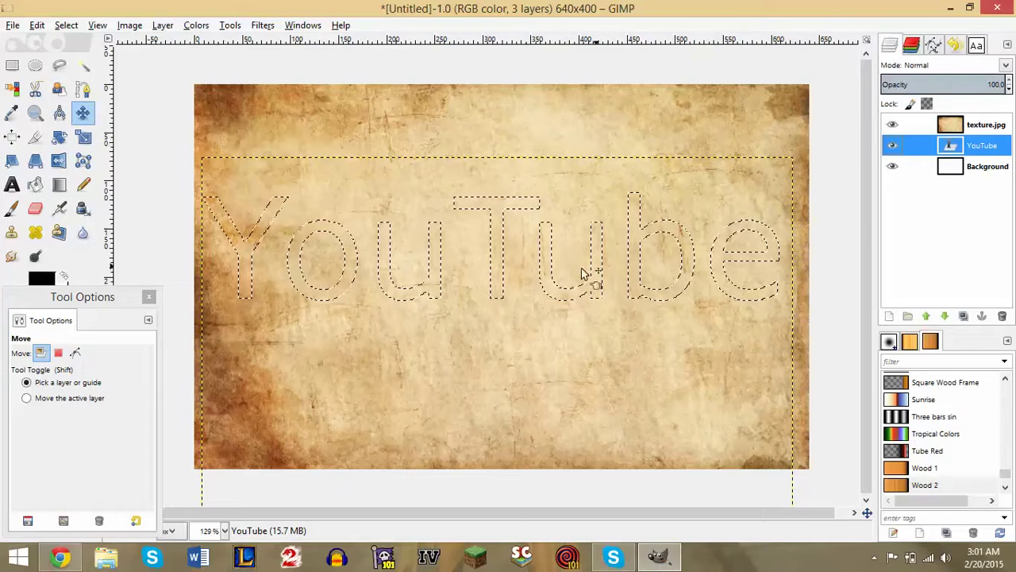
# - Make texture.jpg the active layer and invert the selection to cover everything outside the letters
pyautogui.click(966, 134)
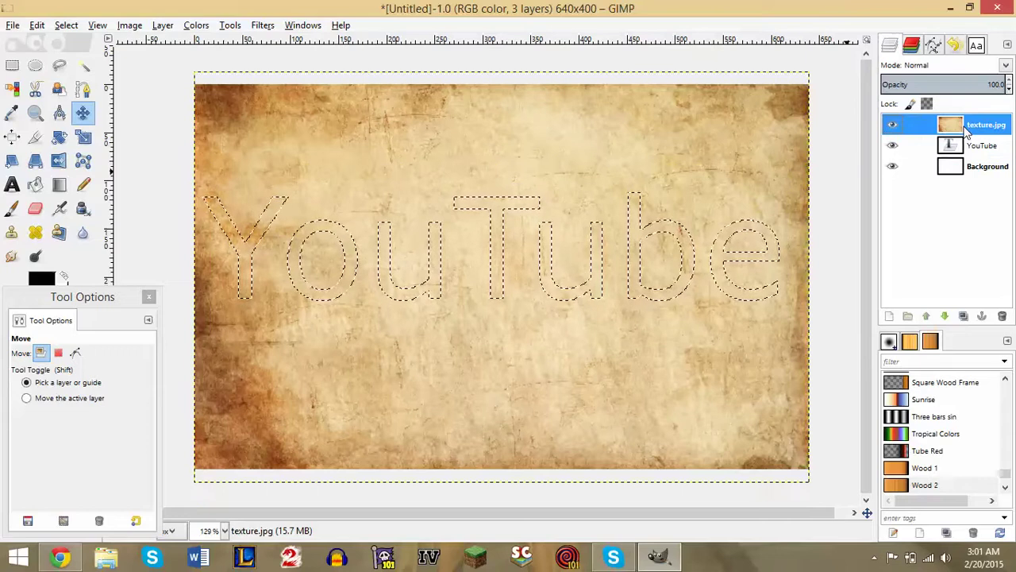
pyautogui.click(69, 28)
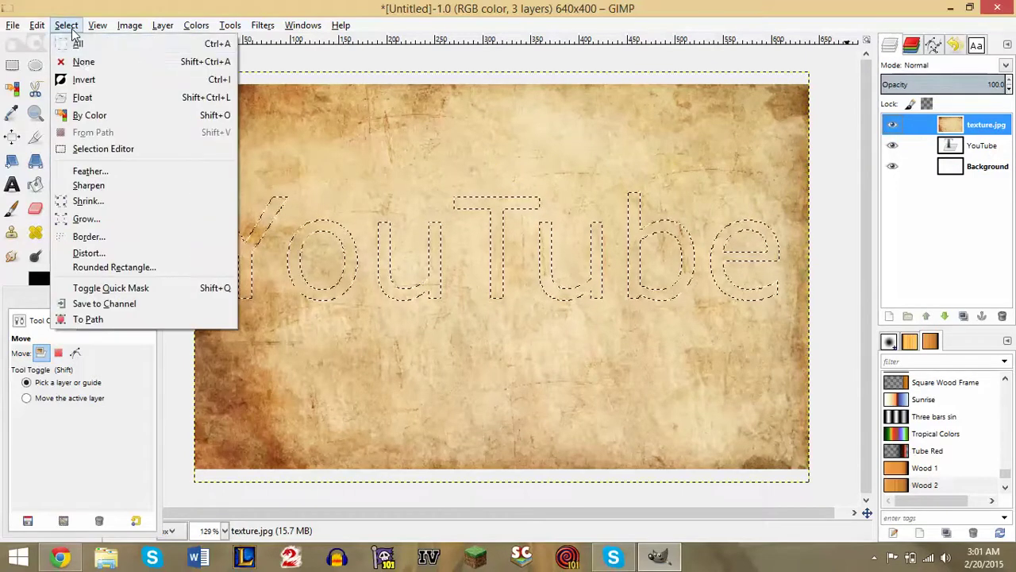
pyautogui.click(85, 81)
# - Cut the texture outside the letters from the texture.jpg layer and clear the selection
pyautogui.click(67, 26)
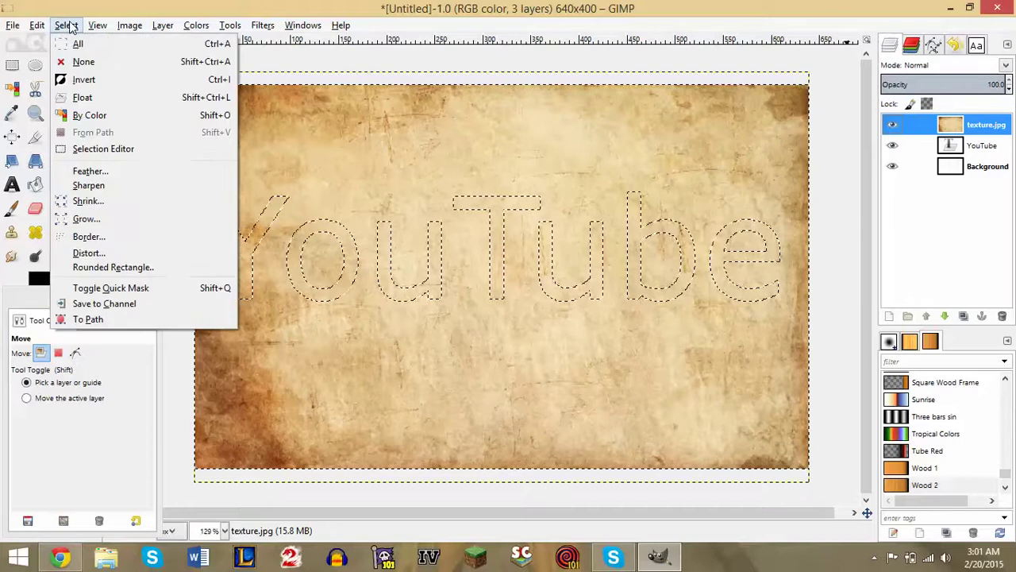
pyautogui.moveTo(39, 27)
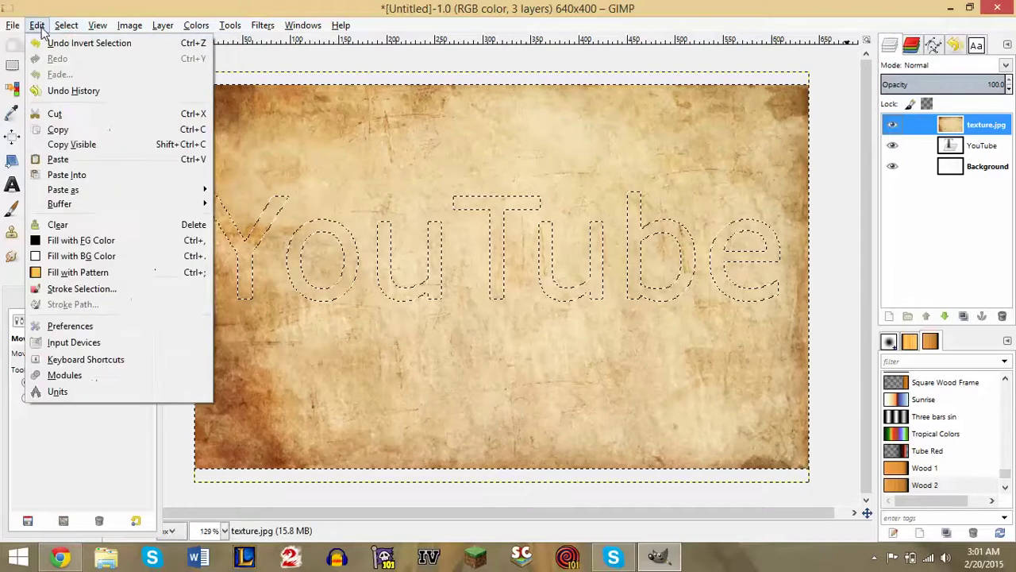
pyautogui.click(67, 113)
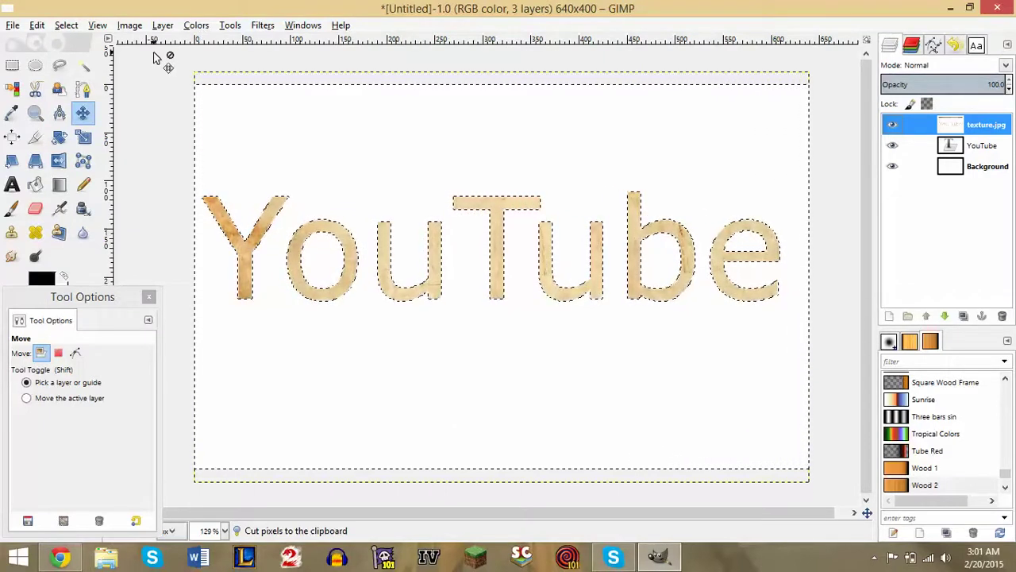
pyautogui.click(127, 26)
pyautogui.moveTo(67, 25)
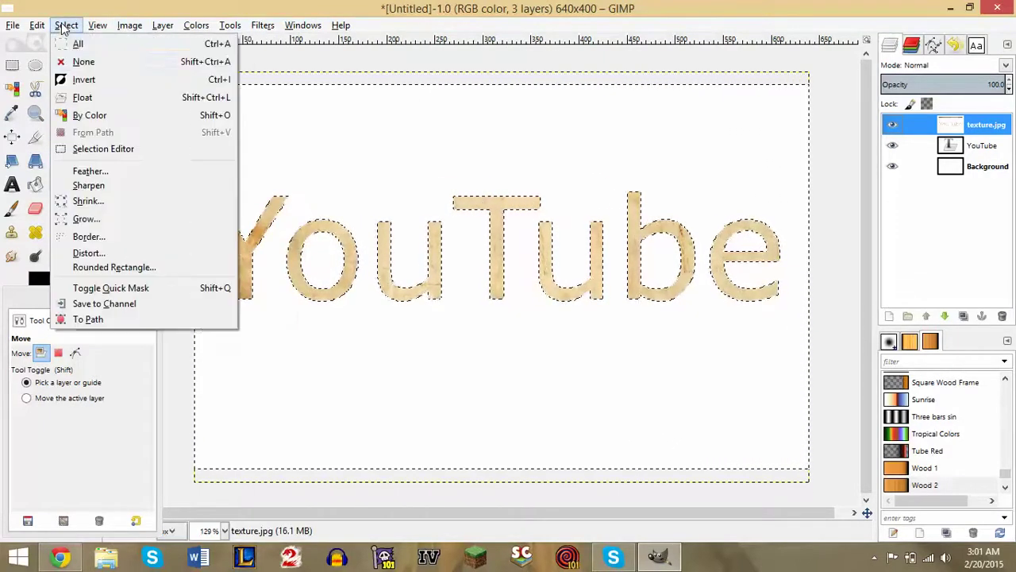
pyautogui.click(83, 63)
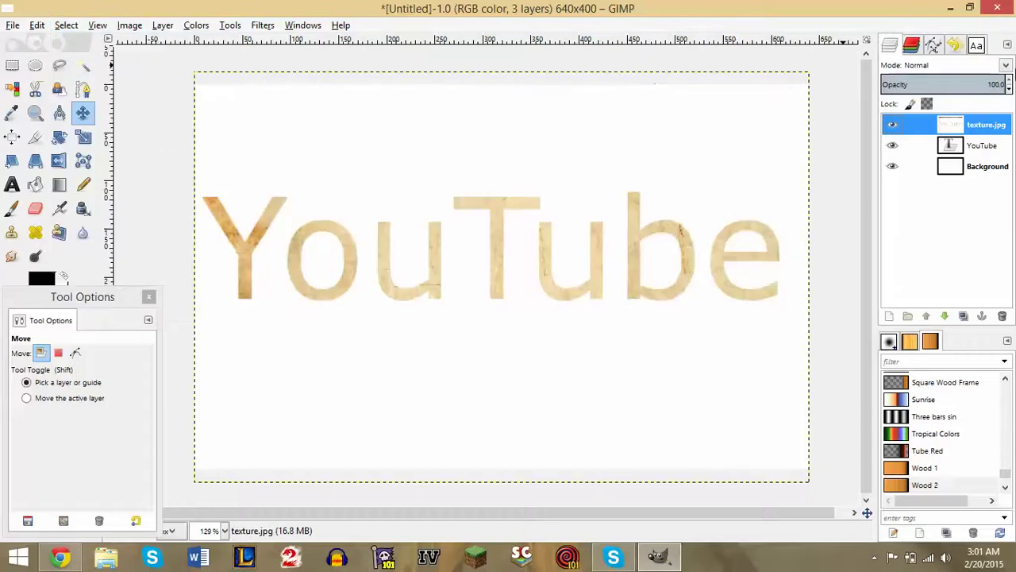
# - Merge the texture.jpg layer down into the YouTube layer and toggle the merged layer's visibility to check it
pyautogui.rightClick(957, 130)
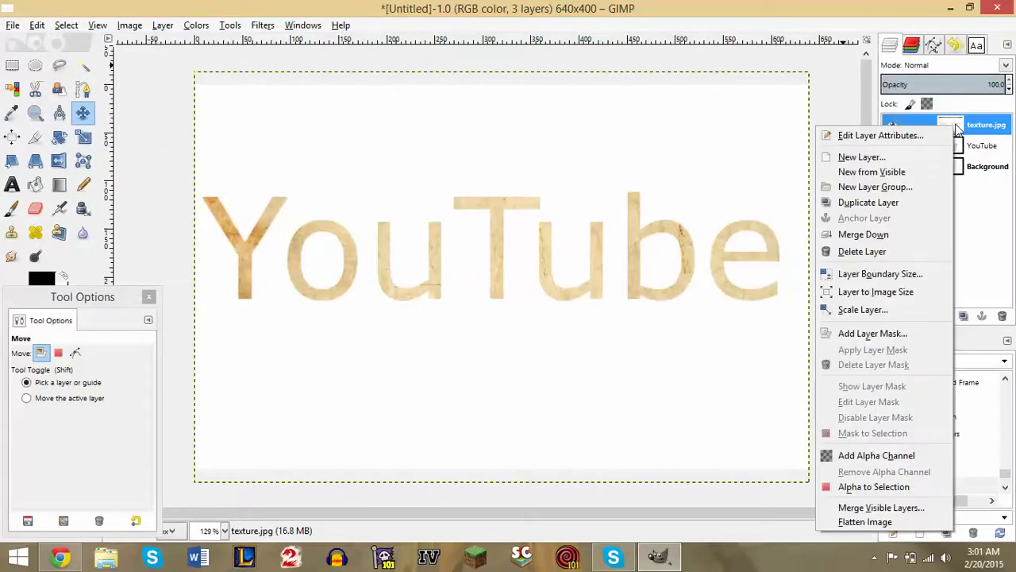
pyautogui.click(881, 235)
pyautogui.click(893, 125)
pyautogui.click(893, 126)
pyautogui.click(893, 126)
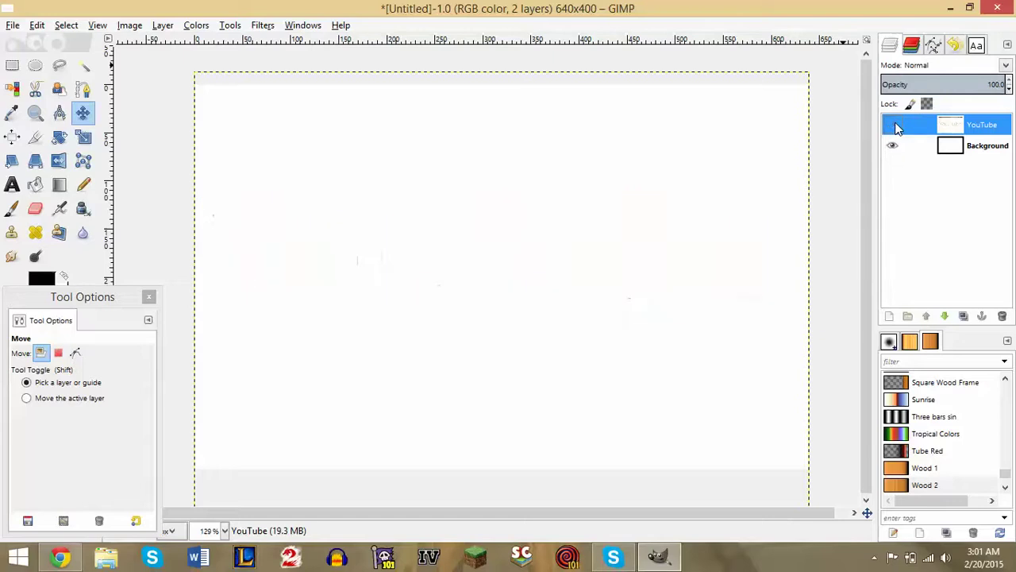
pyautogui.click(893, 125)
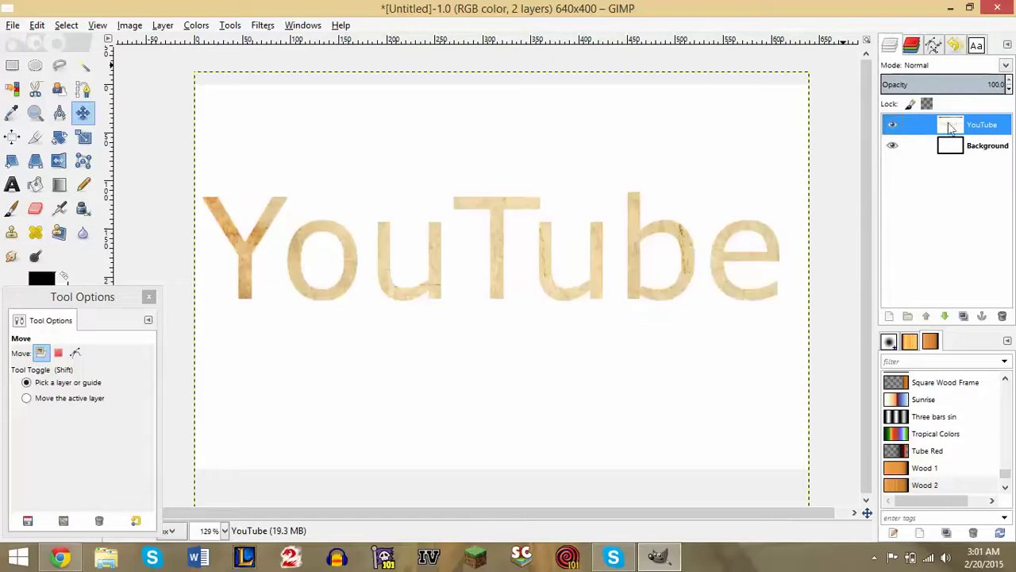
pyautogui.click(893, 126)
pyautogui.click(893, 126)
# - Apply a black Drop Shadow to the merged YouTube layer with offsets 4 and 4, blur radius 15, opacity 60 and resizing allowed
pyautogui.click(247, 30)
pyautogui.click(252, 30)
pyautogui.click(257, 29)
pyautogui.moveTo(329, 117)
pyautogui.moveTo(326, 141)
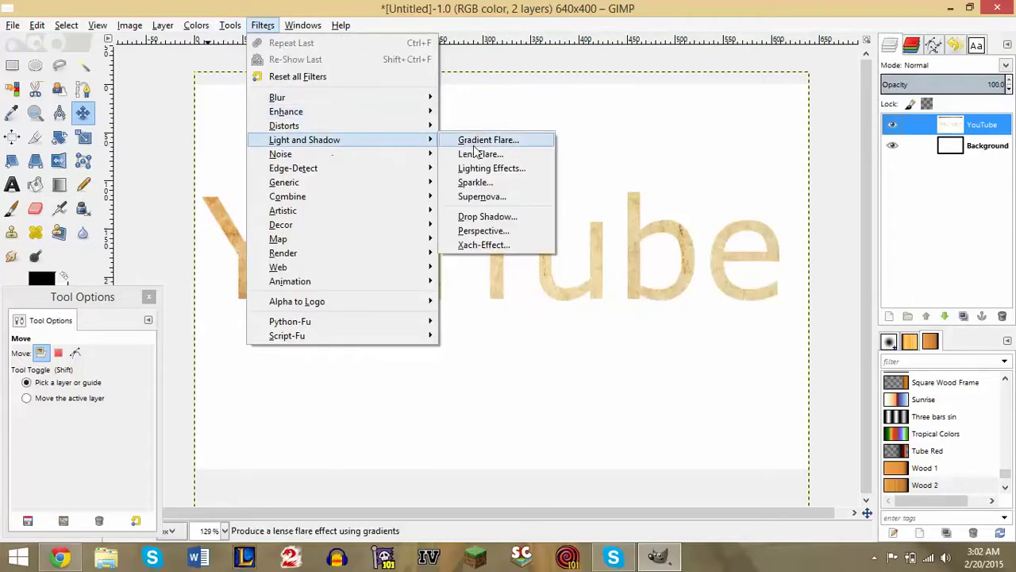
pyautogui.click(513, 217)
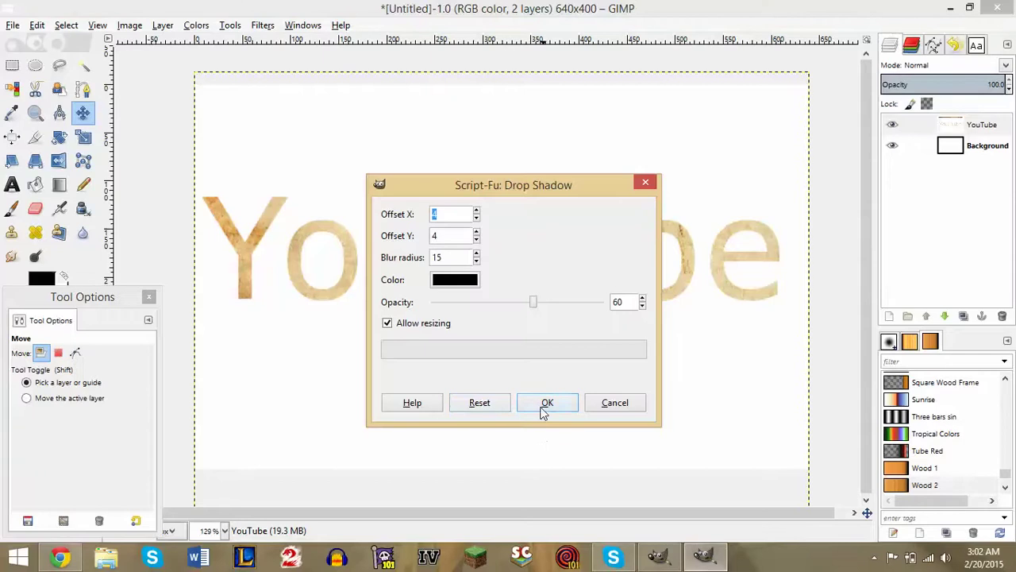
pyautogui.click(544, 404)
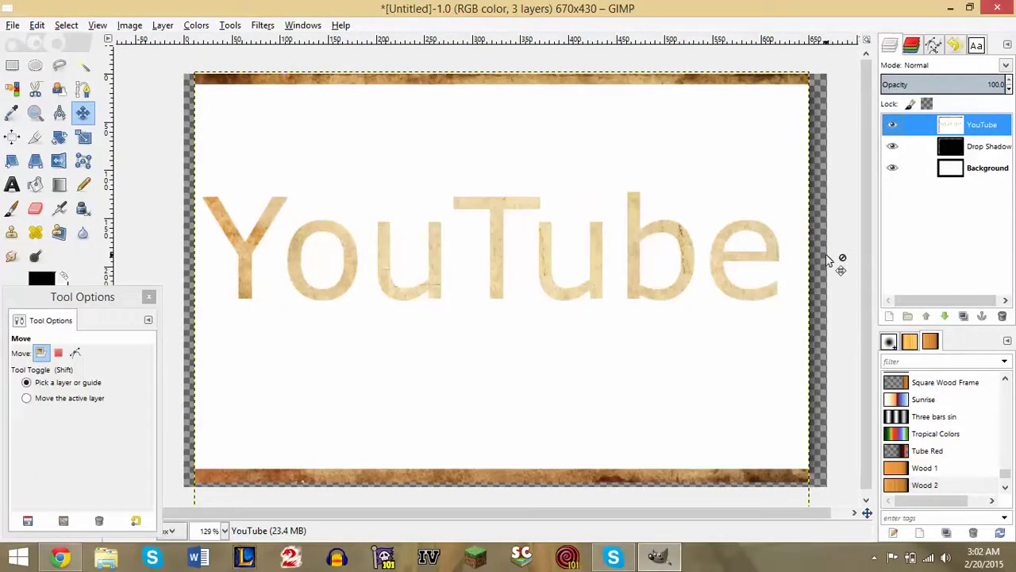
# - Undo the drop shadow, layer merge, deselection and cut, going back to the full texture with the inverted letter selection
pyautogui.hotkey('ctrl', 'z')
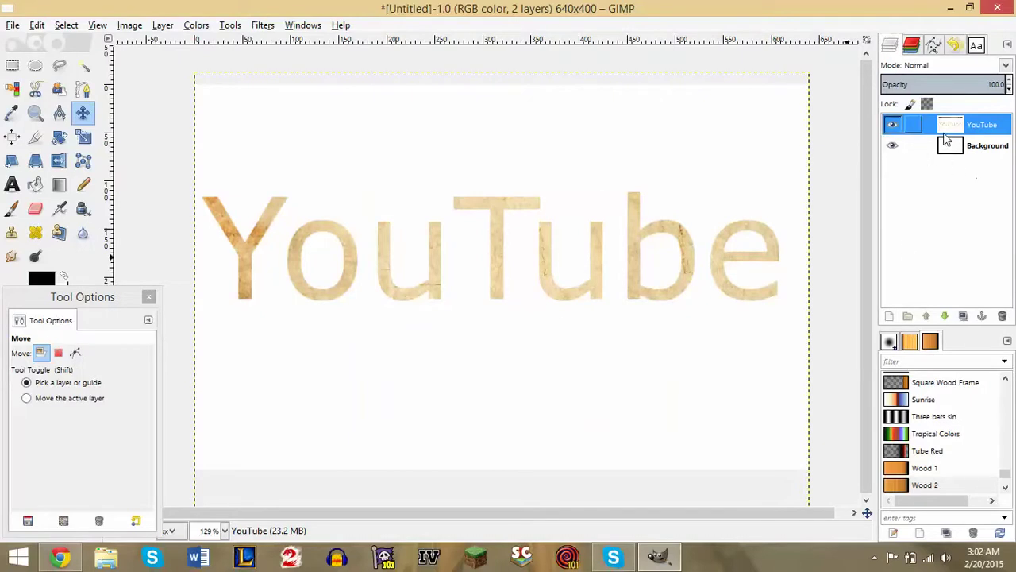
pyautogui.hotkey('ctrl', 'z')
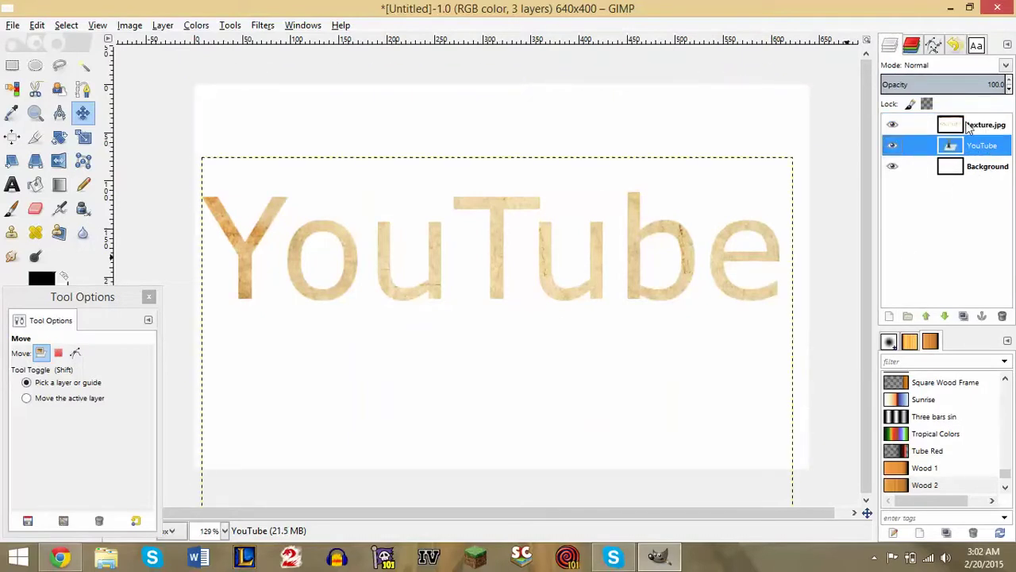
pyautogui.click(969, 127)
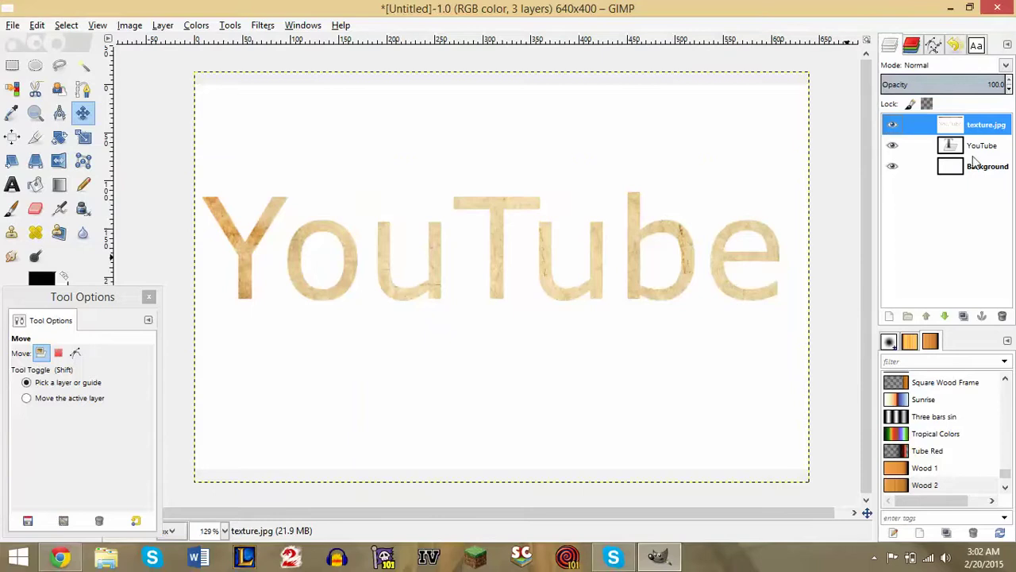
pyautogui.hotkey('ctrl', 'z')
pyautogui.hotkey('ctrl', 'z')
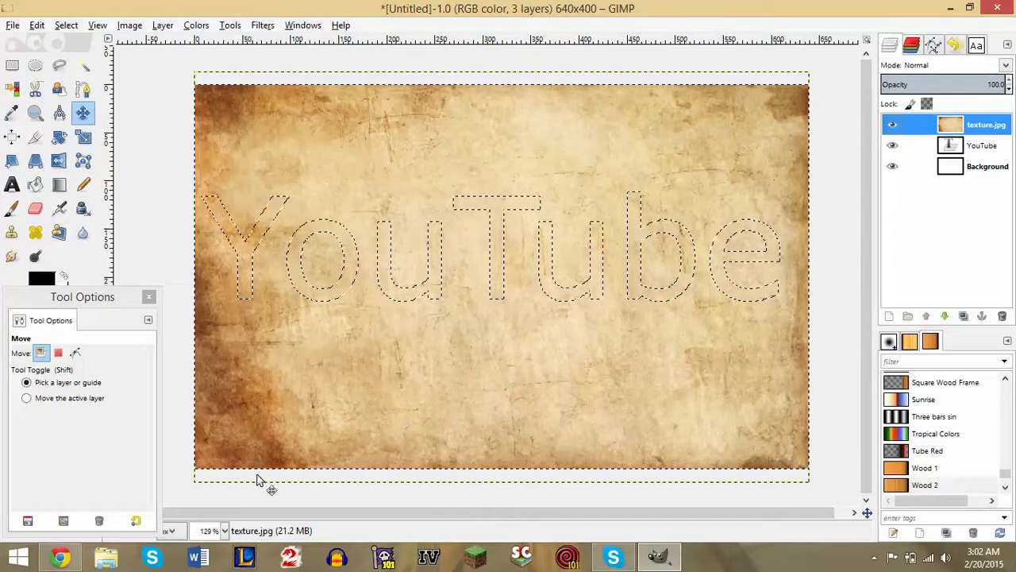
# - Fit the texture.jpg layer to the image size, and briefly hide it to check the lettering underneath
pyautogui.rightClick(968, 132)
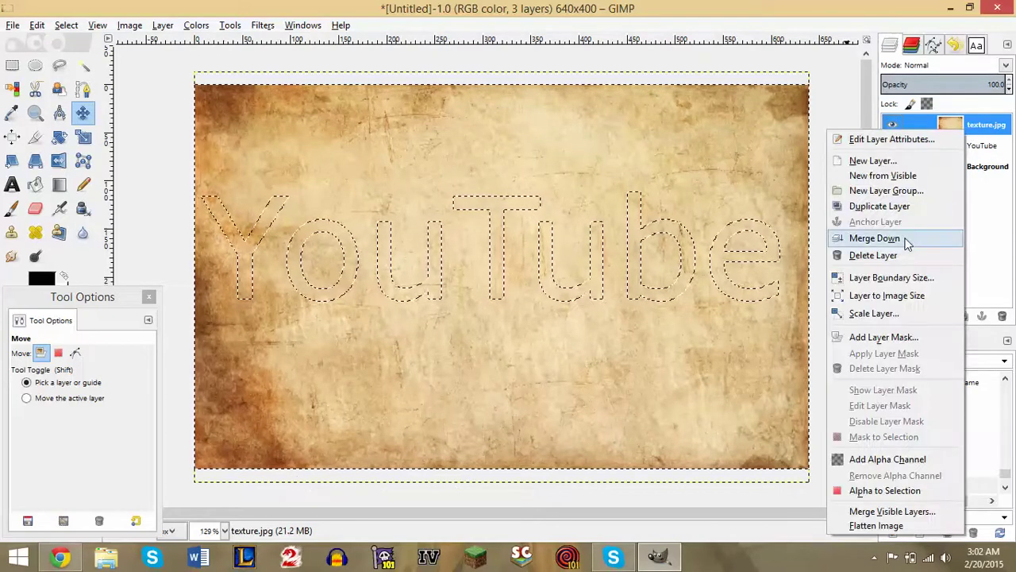
pyautogui.click(875, 295)
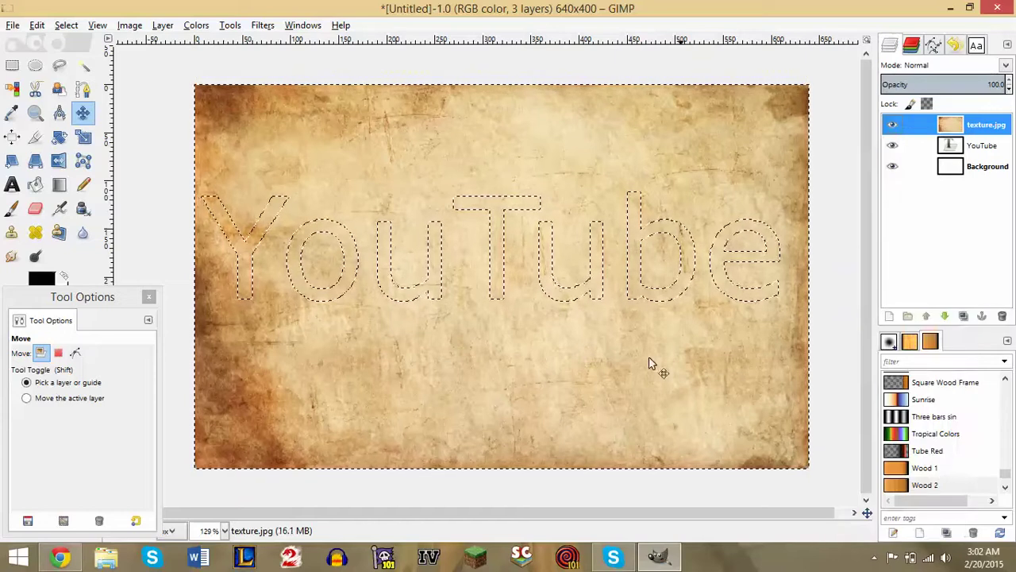
pyautogui.click(893, 125)
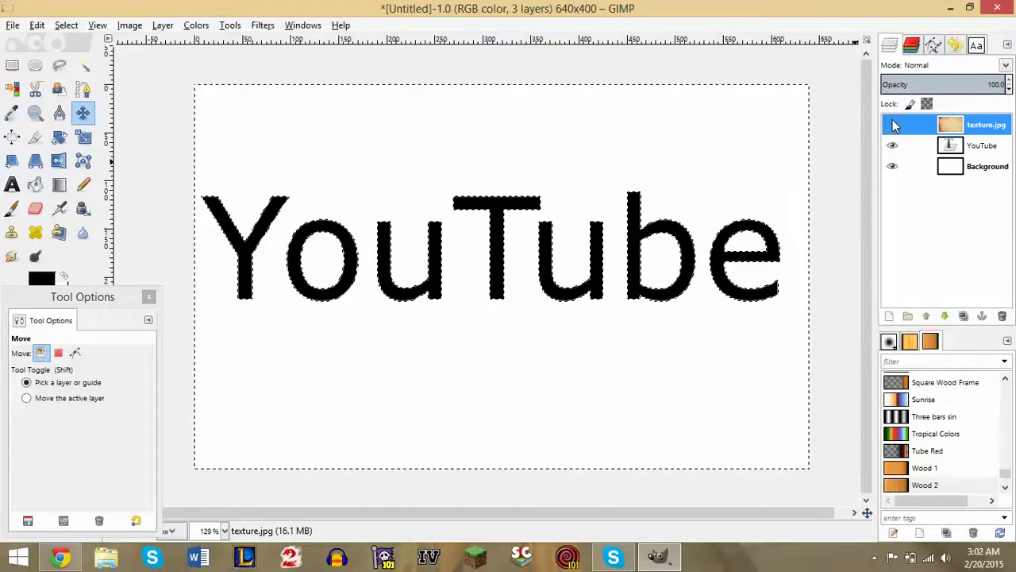
pyautogui.click(892, 124)
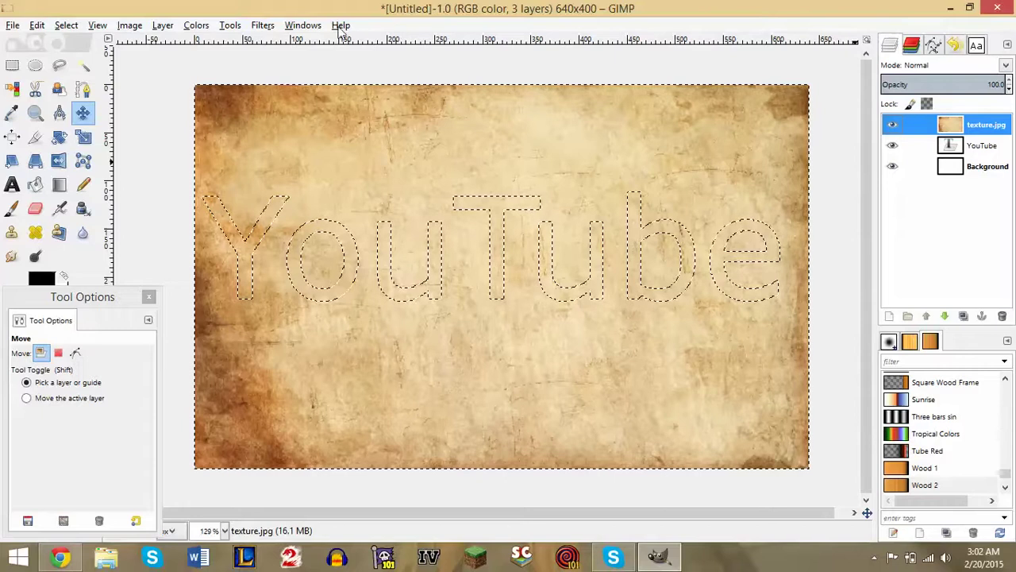
pyautogui.click(263, 26)
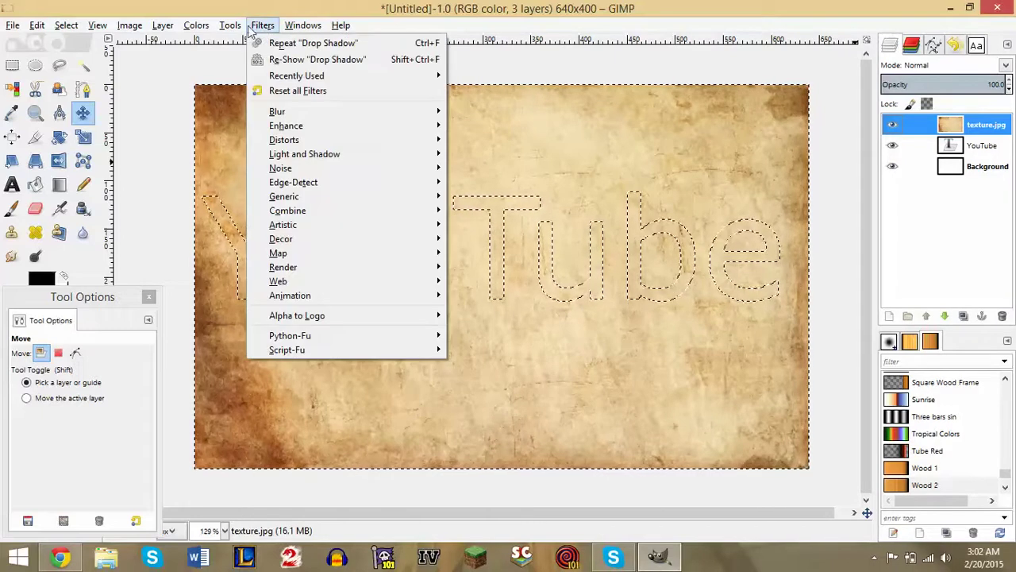
pyautogui.click(216, 28)
pyautogui.click(193, 27)
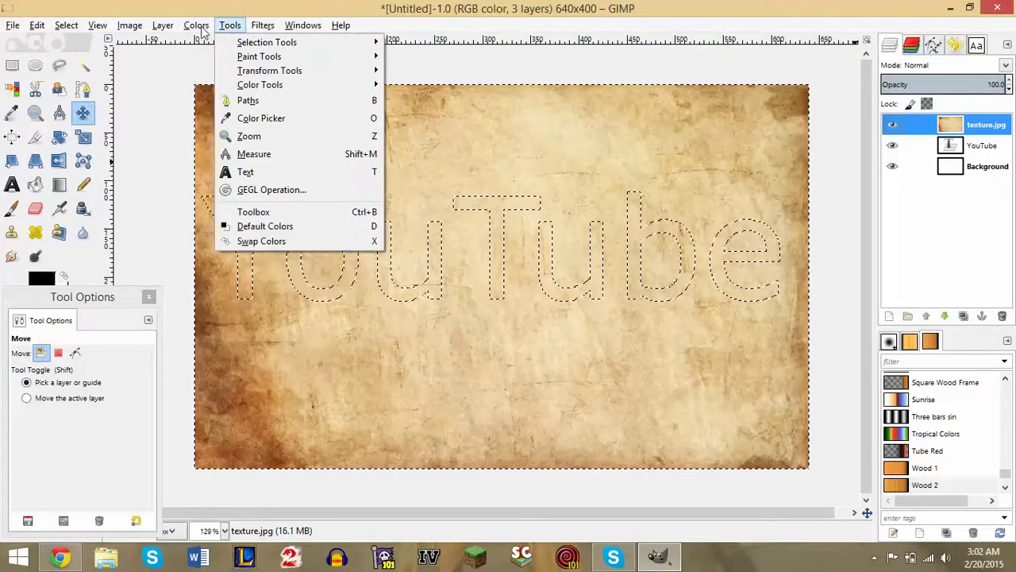
pyautogui.moveTo(198, 32)
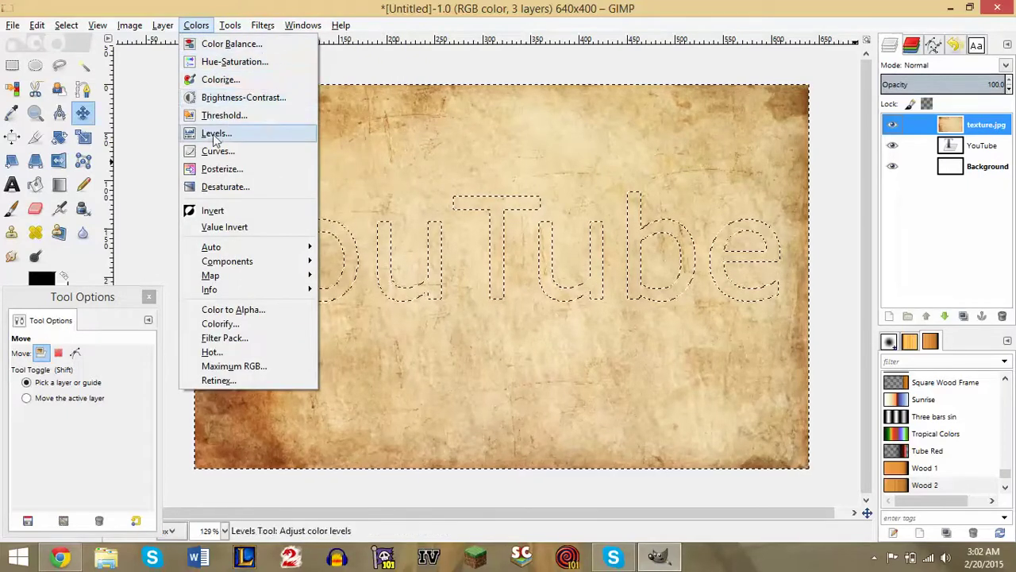
pyautogui.moveTo(159, 32)
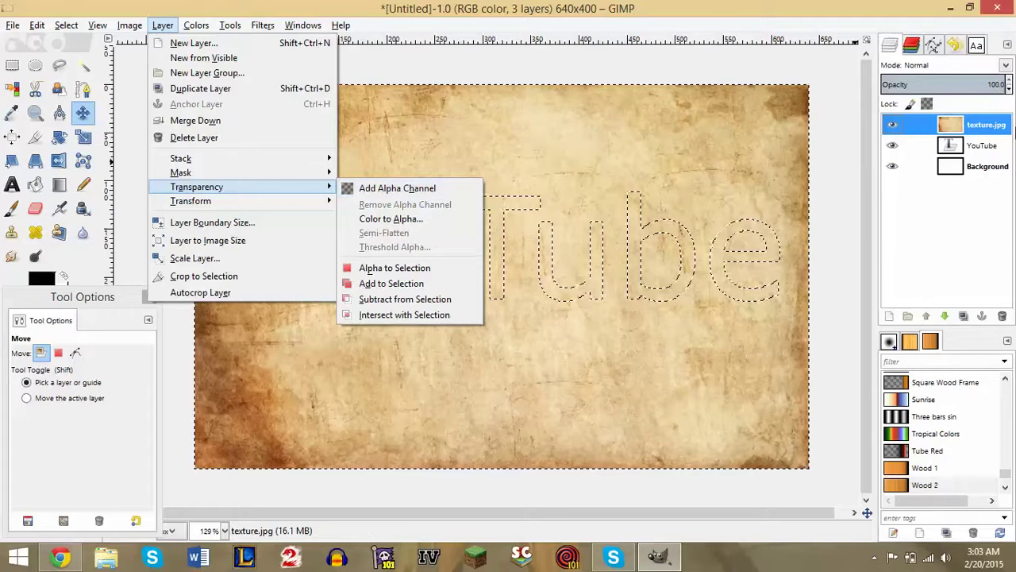
pyautogui.click(989, 135)
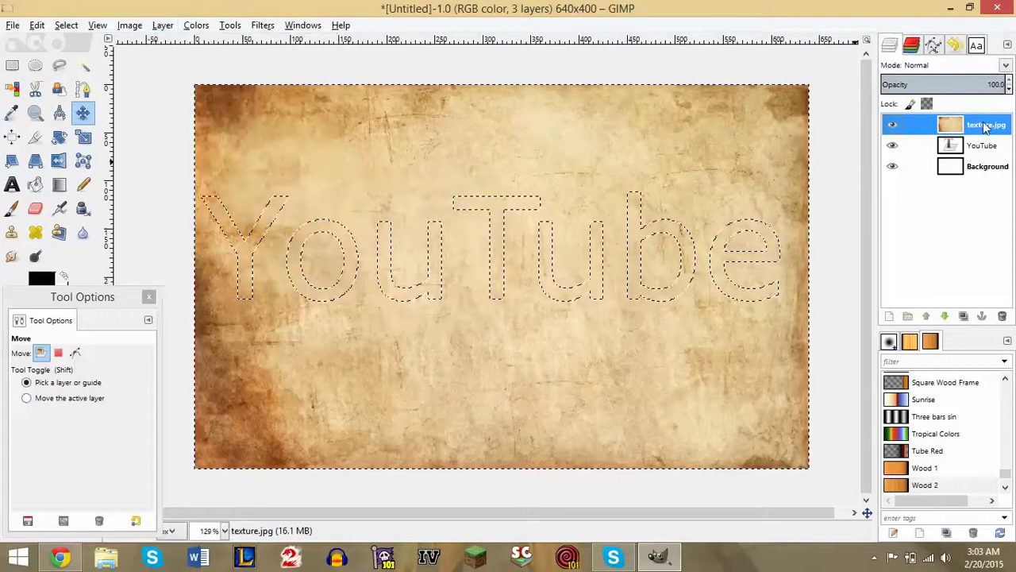
pyautogui.rightClick(981, 127)
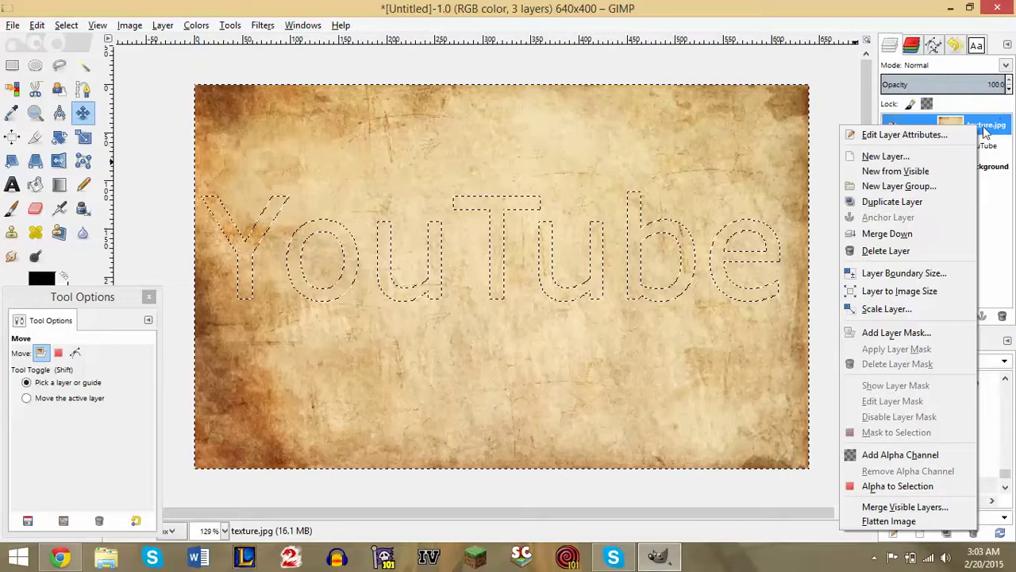
pyautogui.click(659, 7)
# - Add an alpha channel to the texture.jpg layer
pyautogui.click(163, 24)
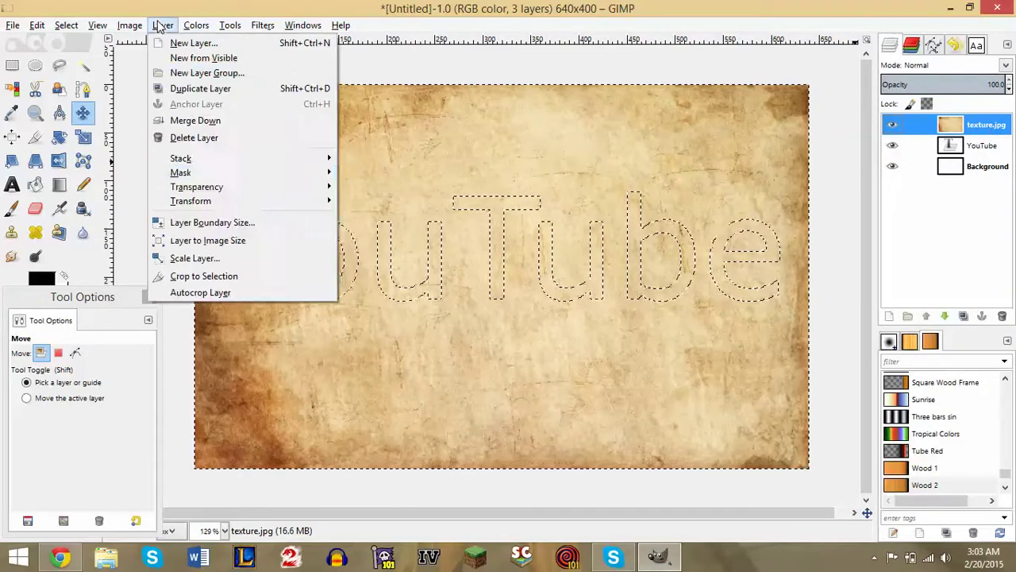
pyautogui.moveTo(220, 195)
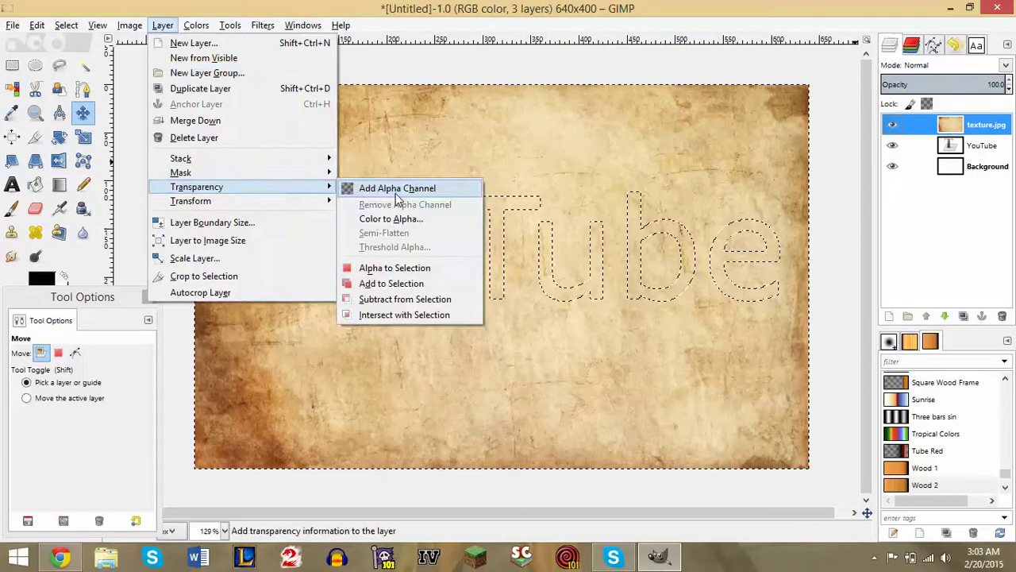
pyautogui.click(395, 192)
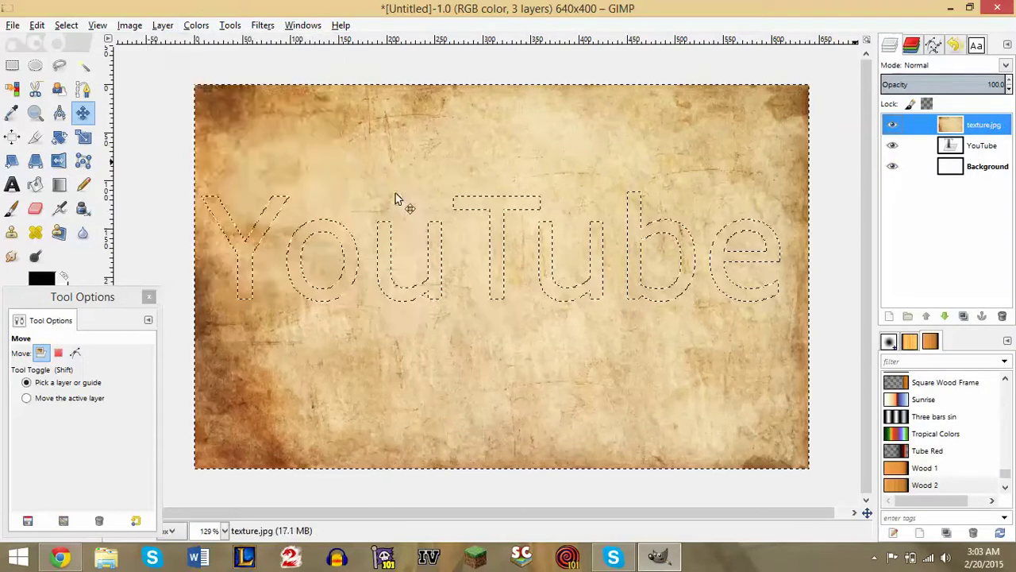
# - Replace the current selection with the YouTube text layer's letter outlines using Alpha to Selection
pyautogui.click(962, 151)
pyautogui.rightClick(963, 149)
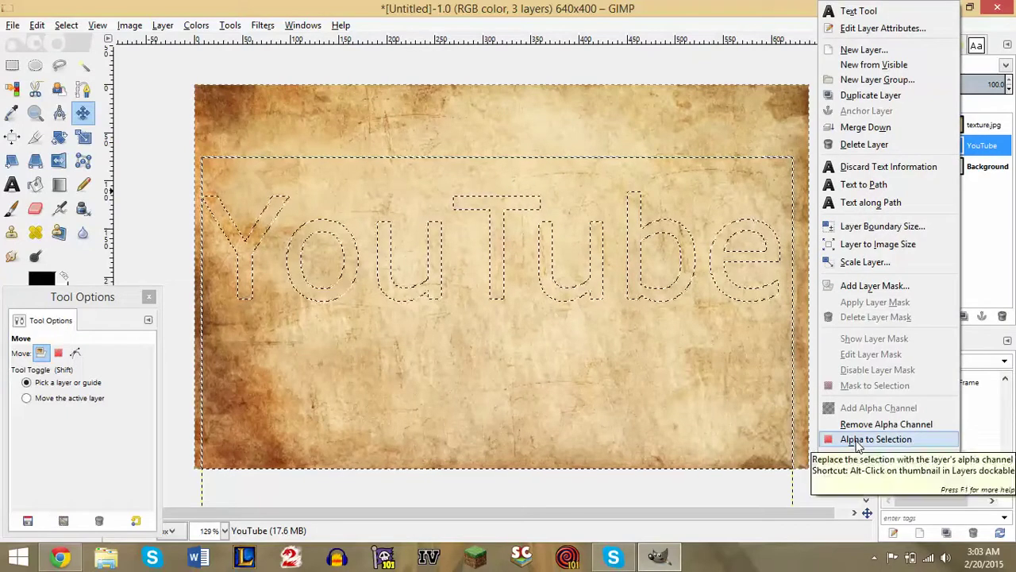
pyautogui.click(857, 442)
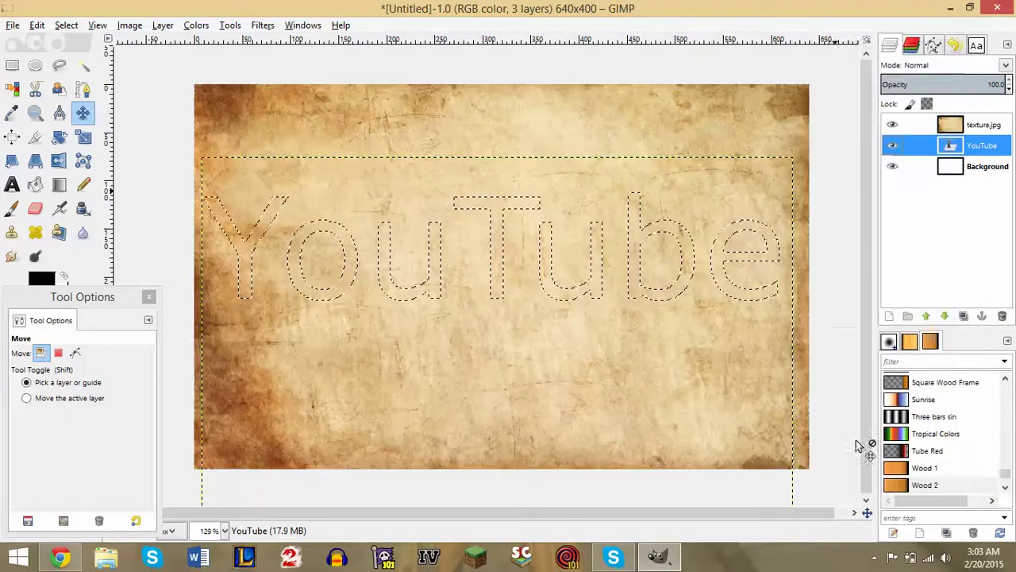
pyautogui.rightClick(975, 146)
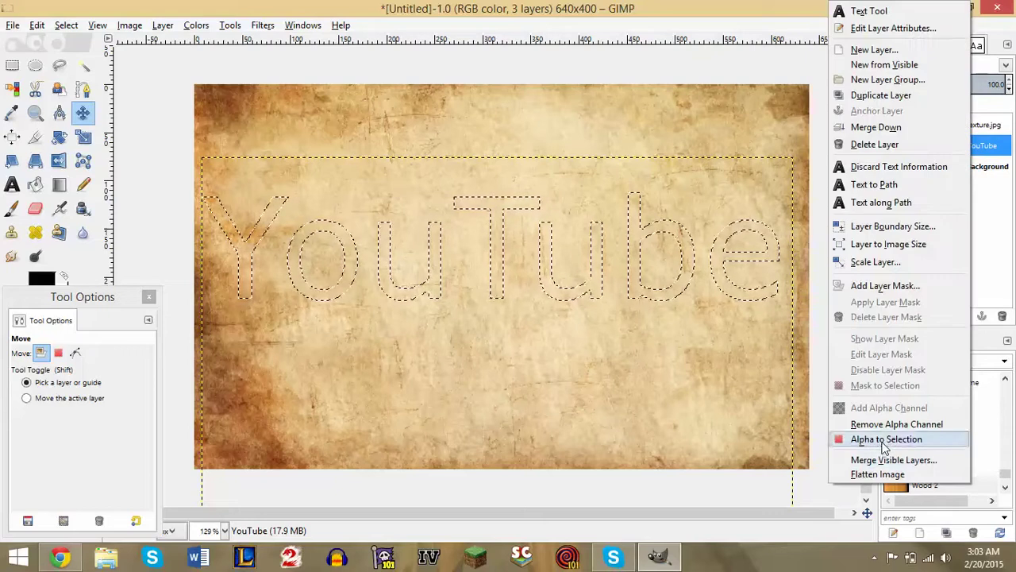
pyautogui.click(886, 438)
# - Invert the letter selection and cut the area around the letters from the texture.jpg layer
pyautogui.click(992, 127)
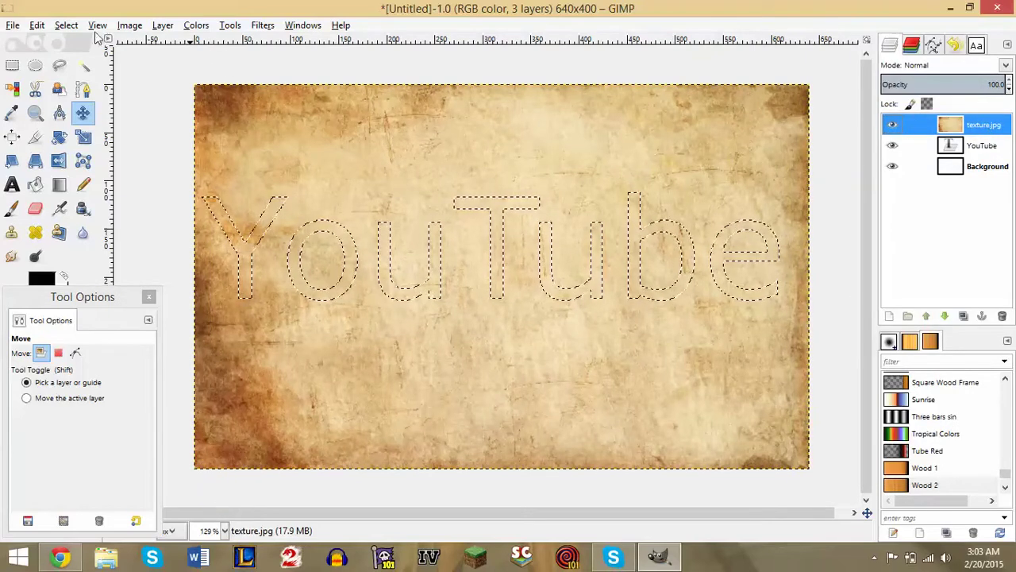
pyautogui.click(64, 29)
pyautogui.click(82, 79)
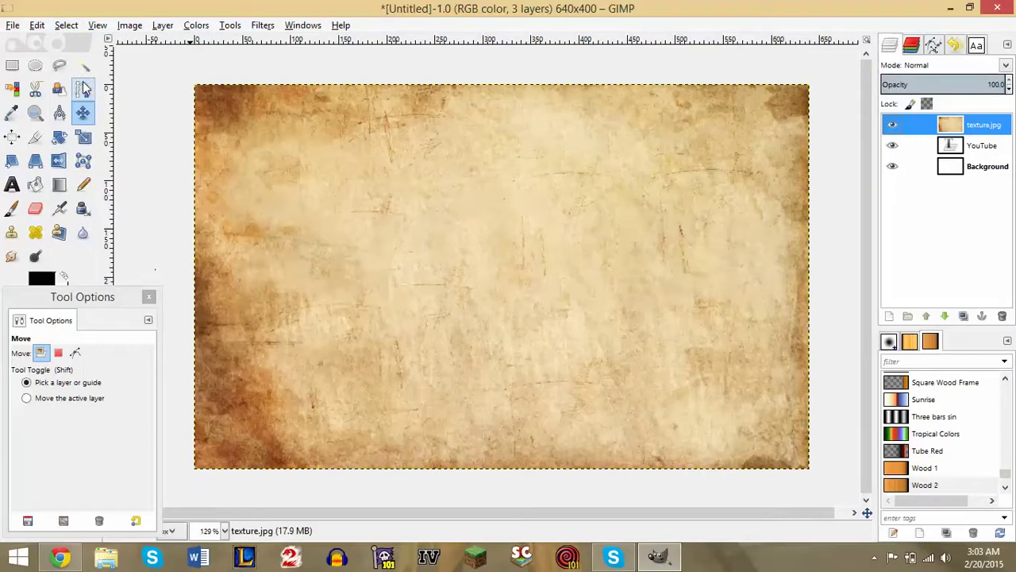
pyautogui.click(37, 24)
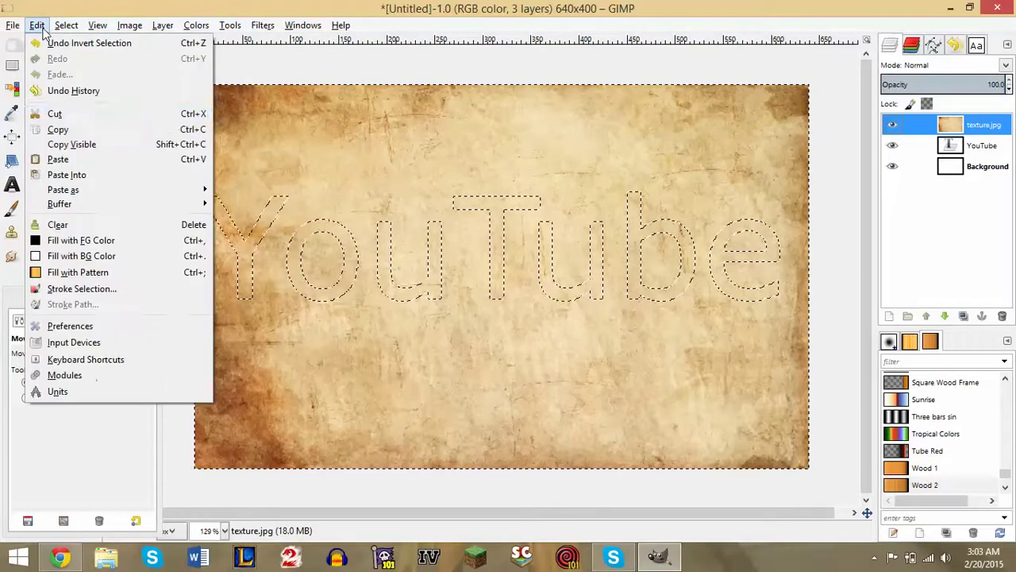
pyautogui.click(83, 112)
# - Clear the selection and merge the texture.jpg layer down into the YouTube layer
pyautogui.click(67, 25)
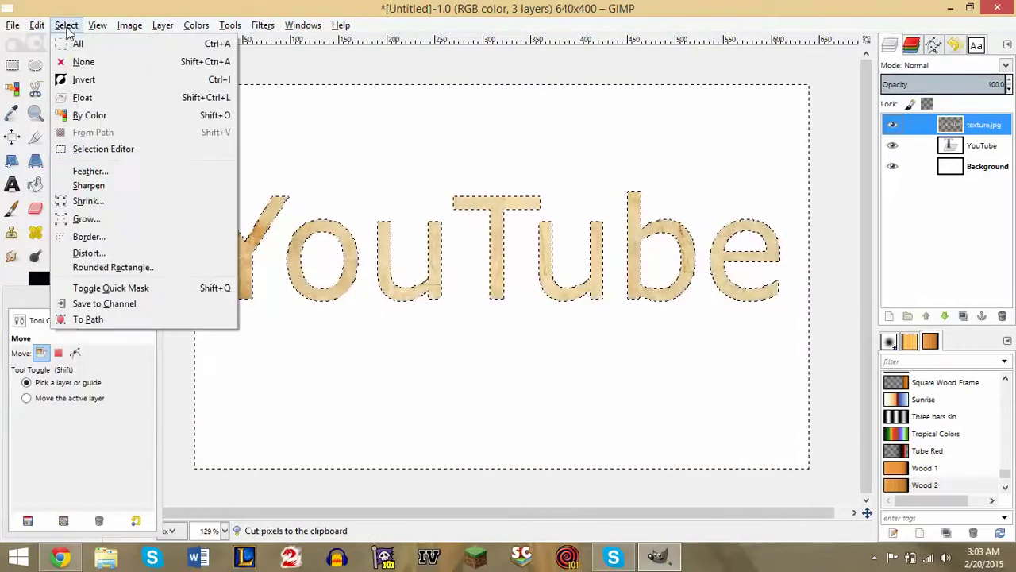
pyautogui.click(87, 61)
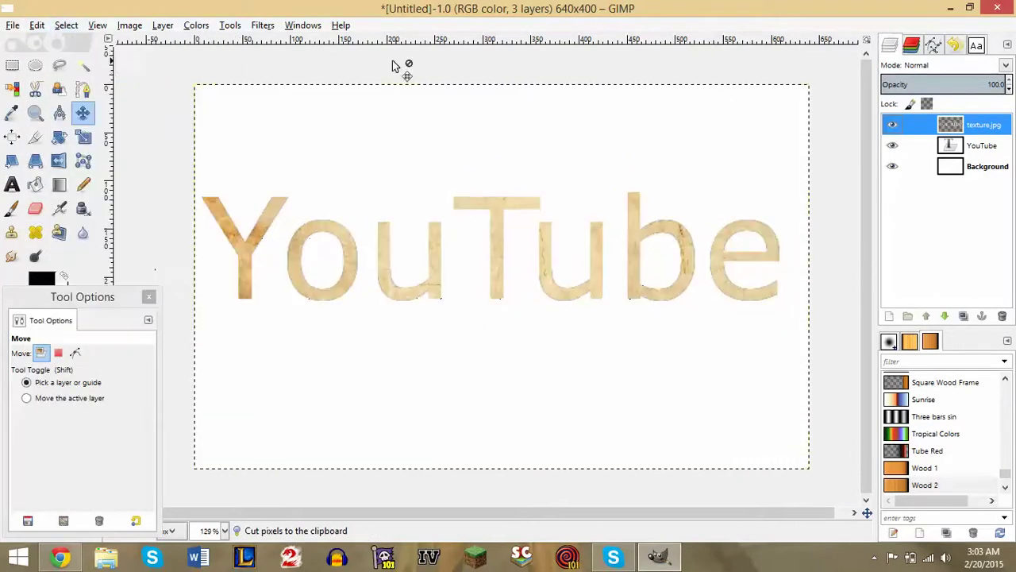
pyautogui.rightClick(970, 127)
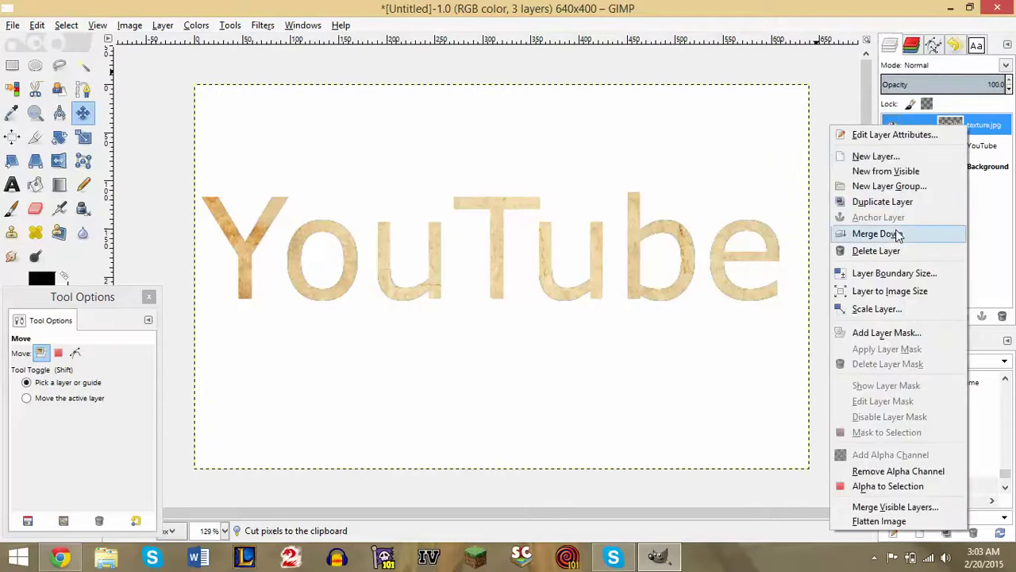
pyautogui.click(895, 232)
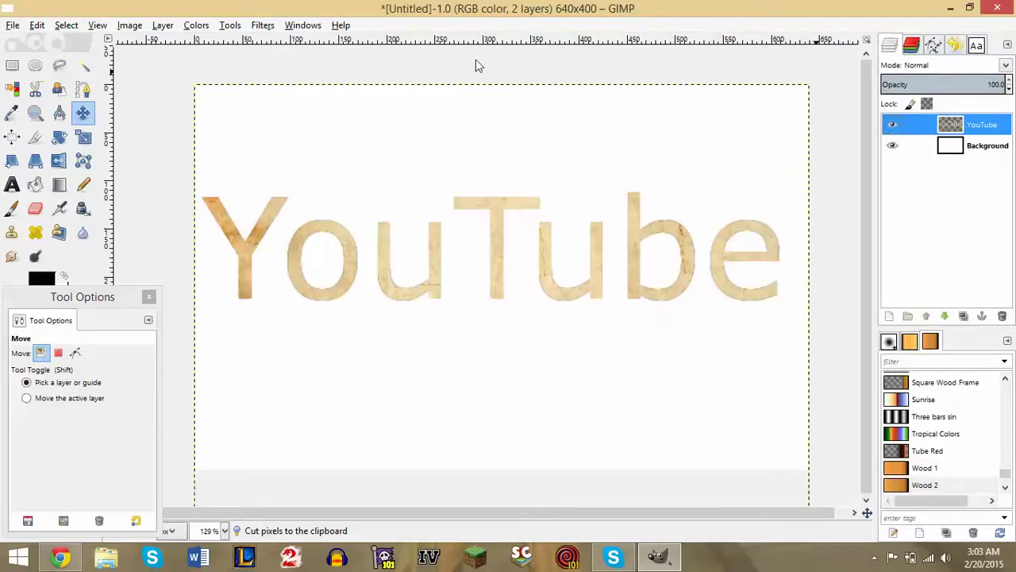
# - Apply a Drop Shadow to the merged YouTube layer with offsets 4 and 4, blur radius 15, opacity 60 and resizing allowed
pyautogui.click(233, 29)
pyautogui.click(264, 27)
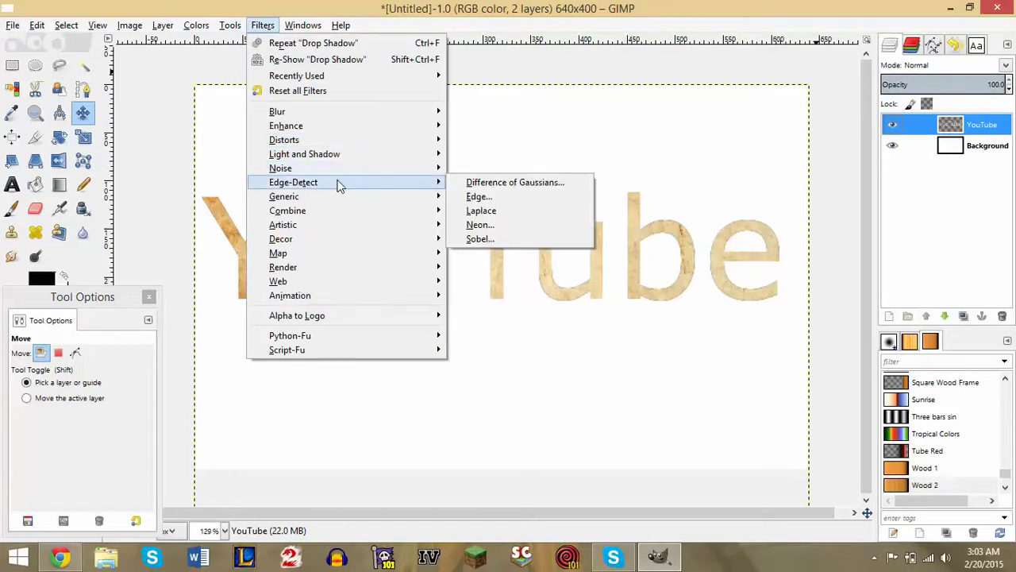
pyautogui.moveTo(341, 154)
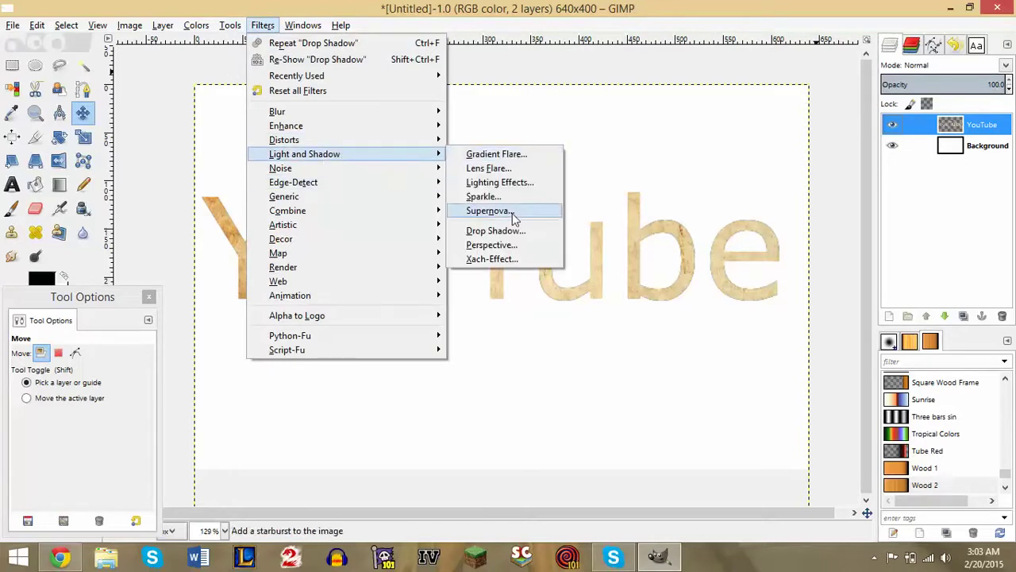
pyautogui.click(499, 231)
pyautogui.click(559, 409)
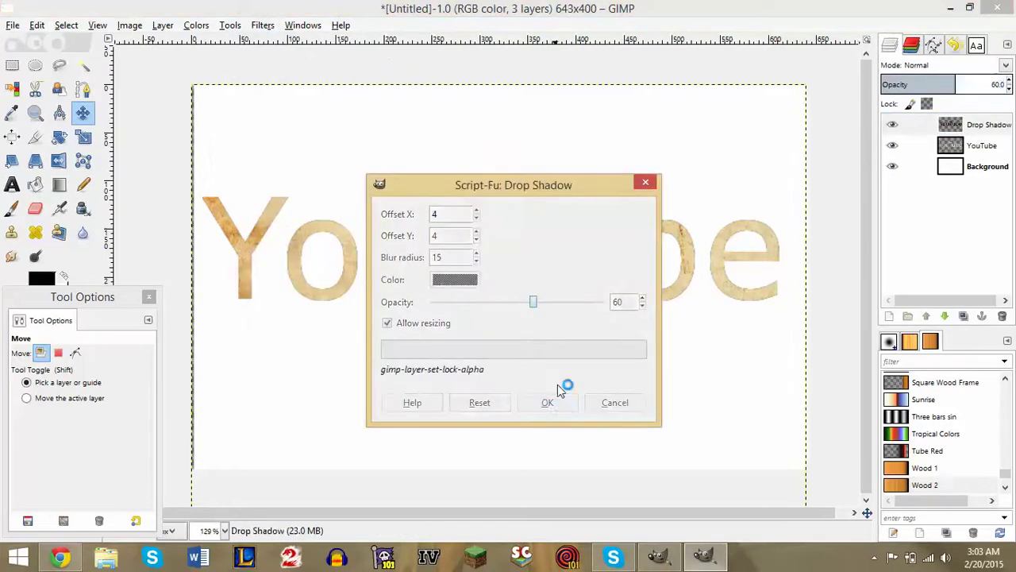